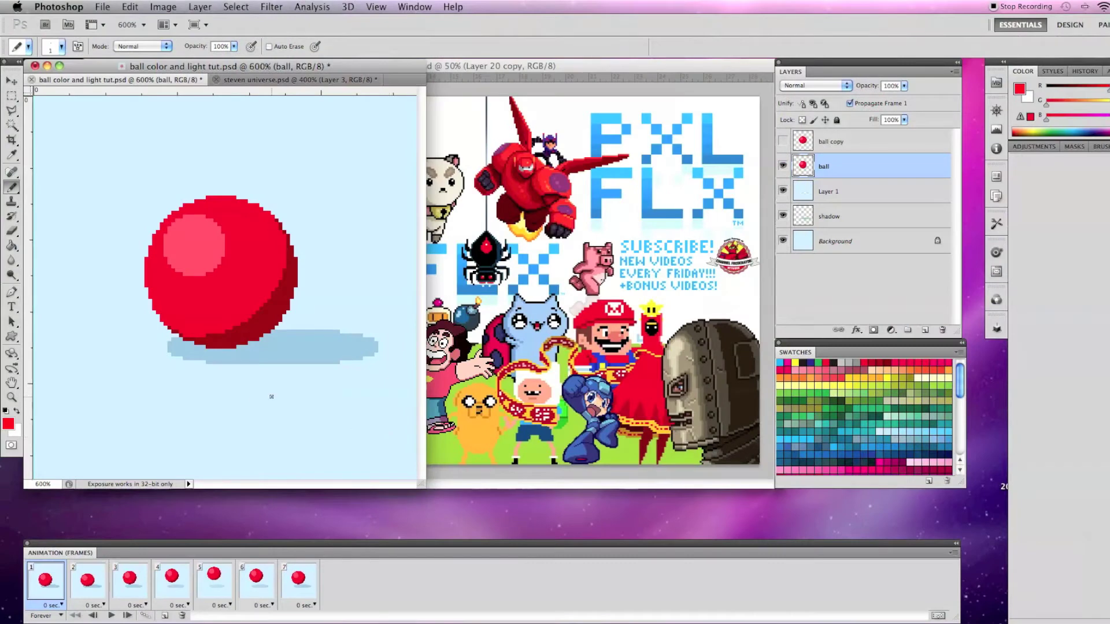
Create a new 100 × 100 px document.
click(103, 7)
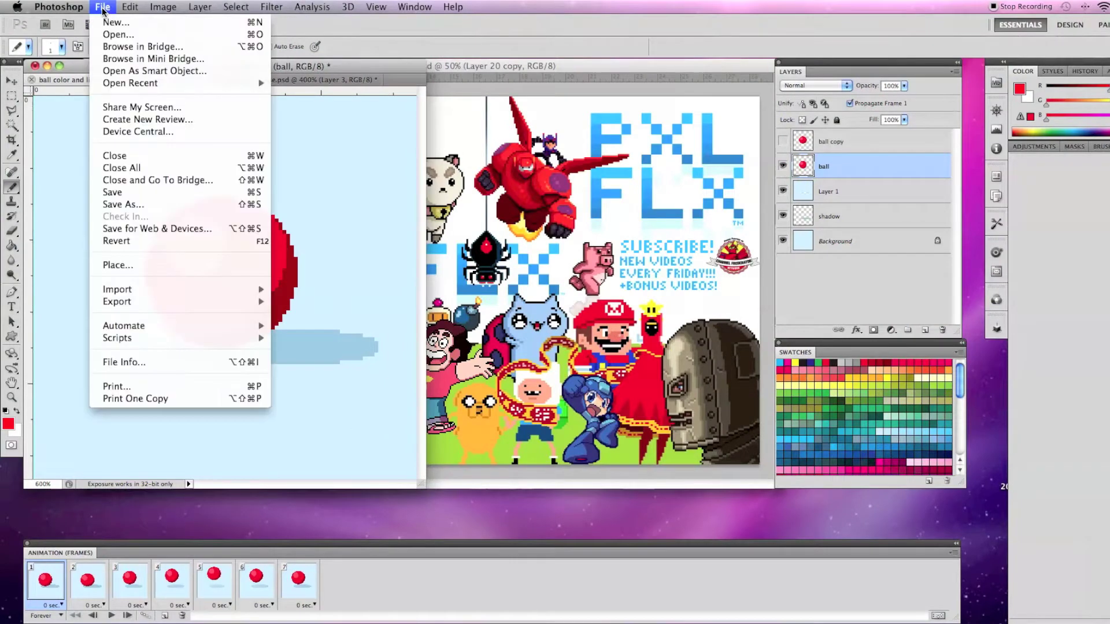
click(125, 26)
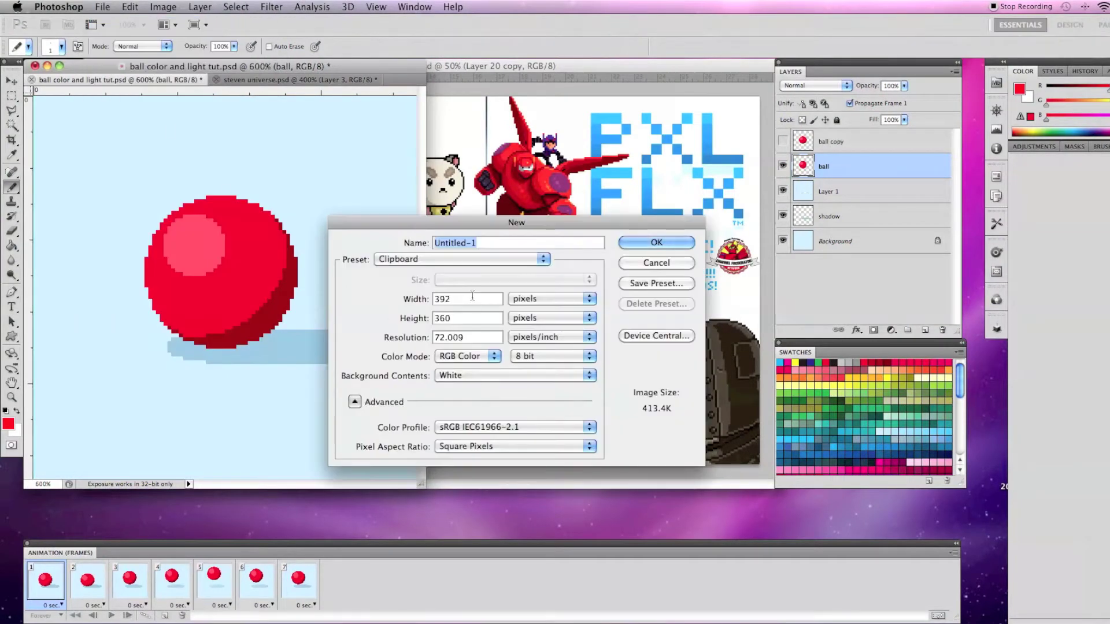
key(Tab)
text(100)
key(Tab)
text(100)
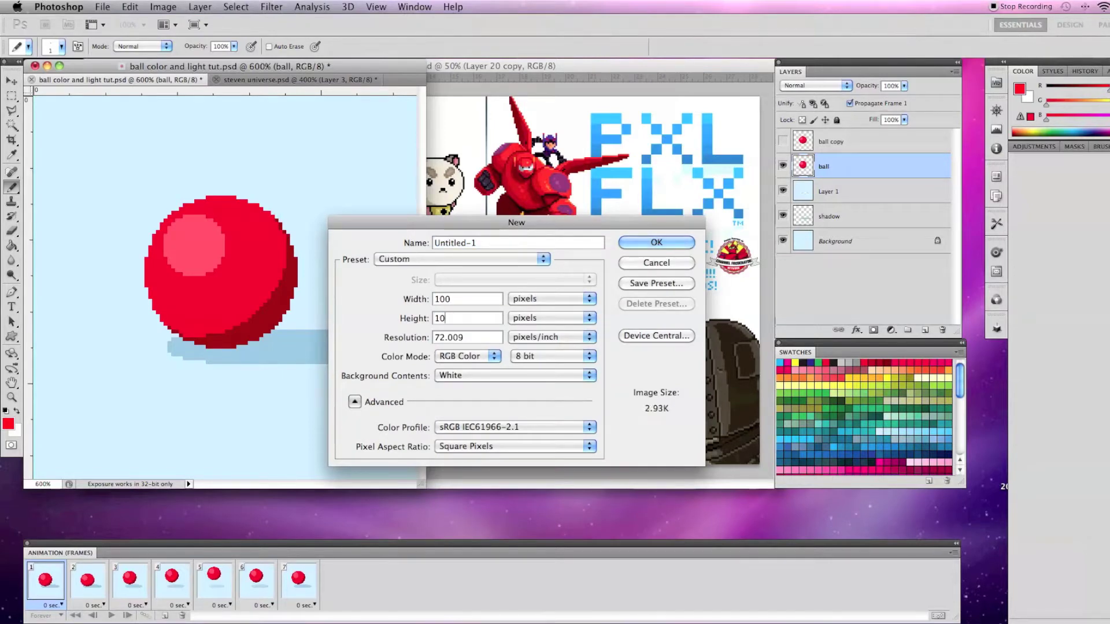
click(655, 243)
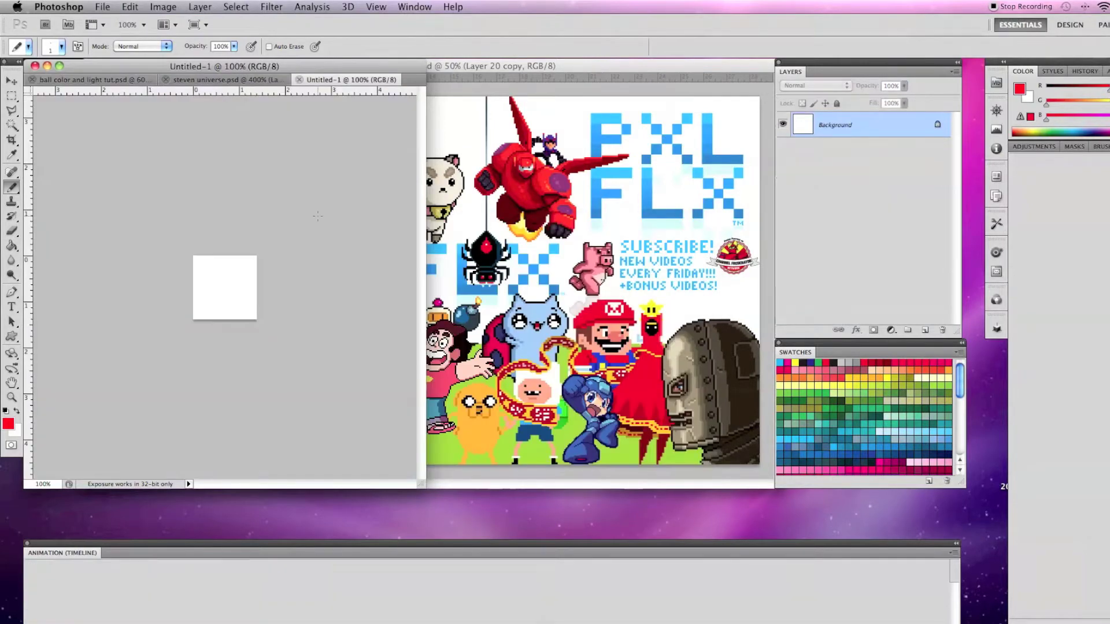
Zoom to 600% and fill the canvas with light blue #98d9ff.
key(super+equal)
key(super+equal)
key(super+equal)
key(super+equal)
key(super+equal)
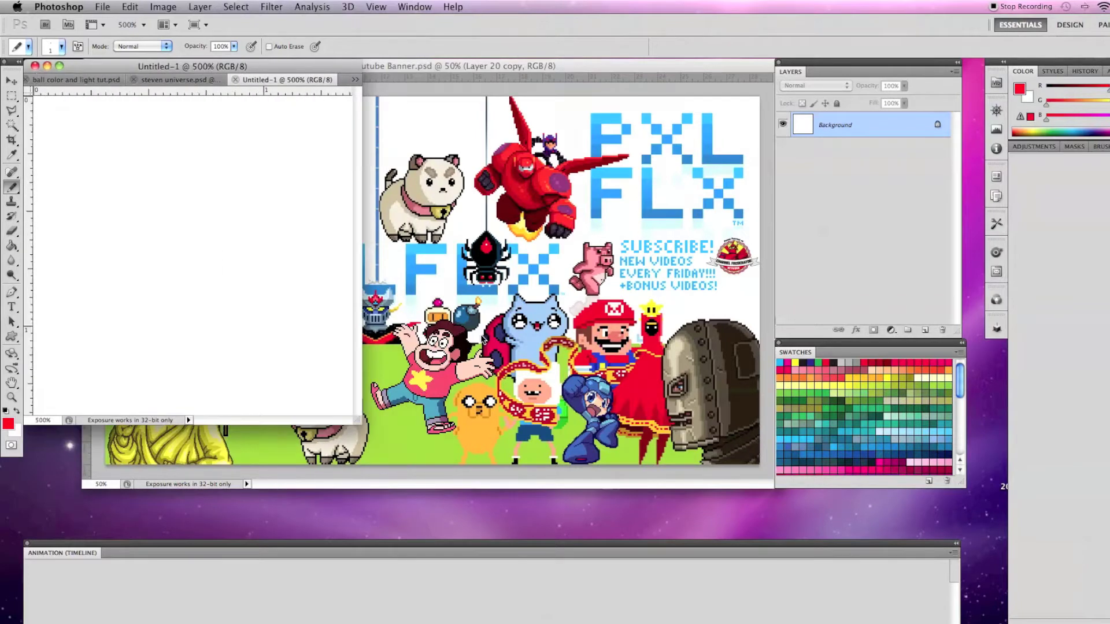
key(g)
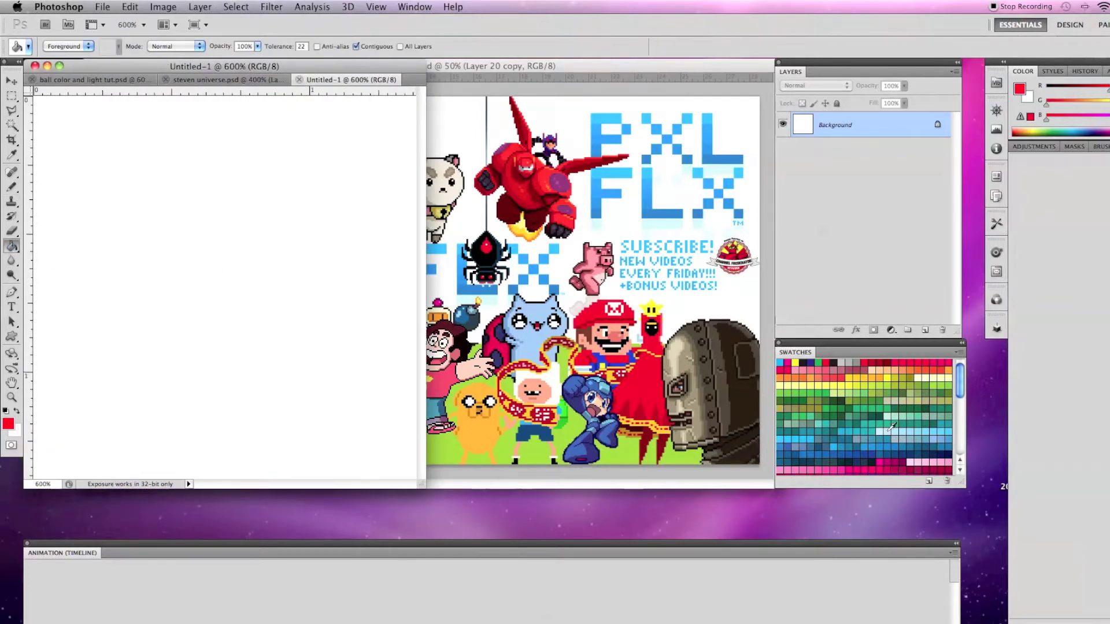
click(8, 424)
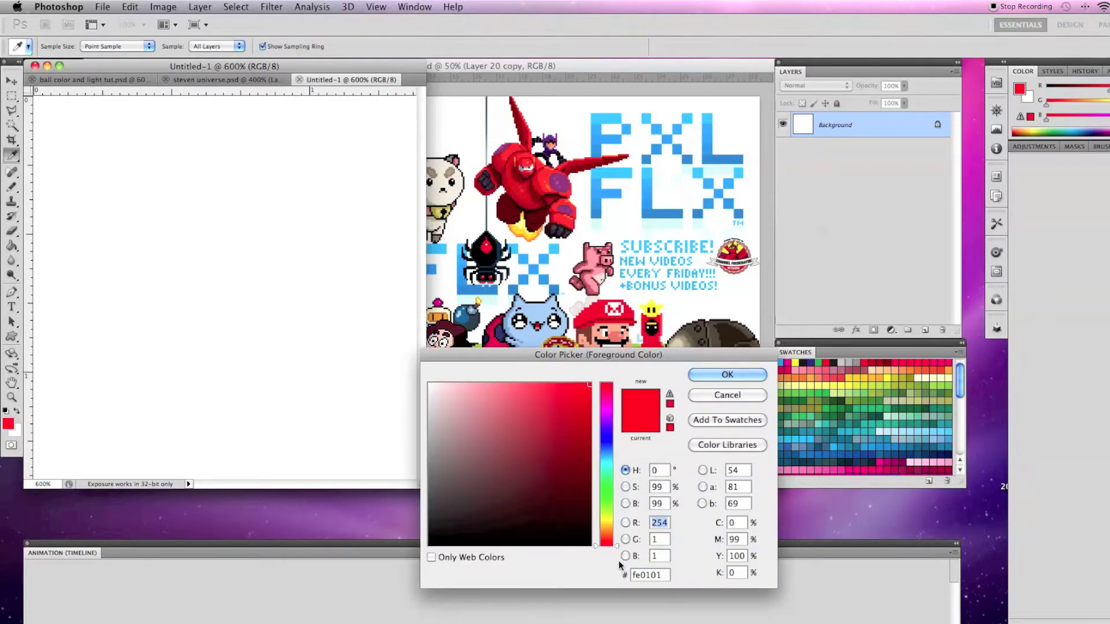
drag(616, 548, 619, 456)
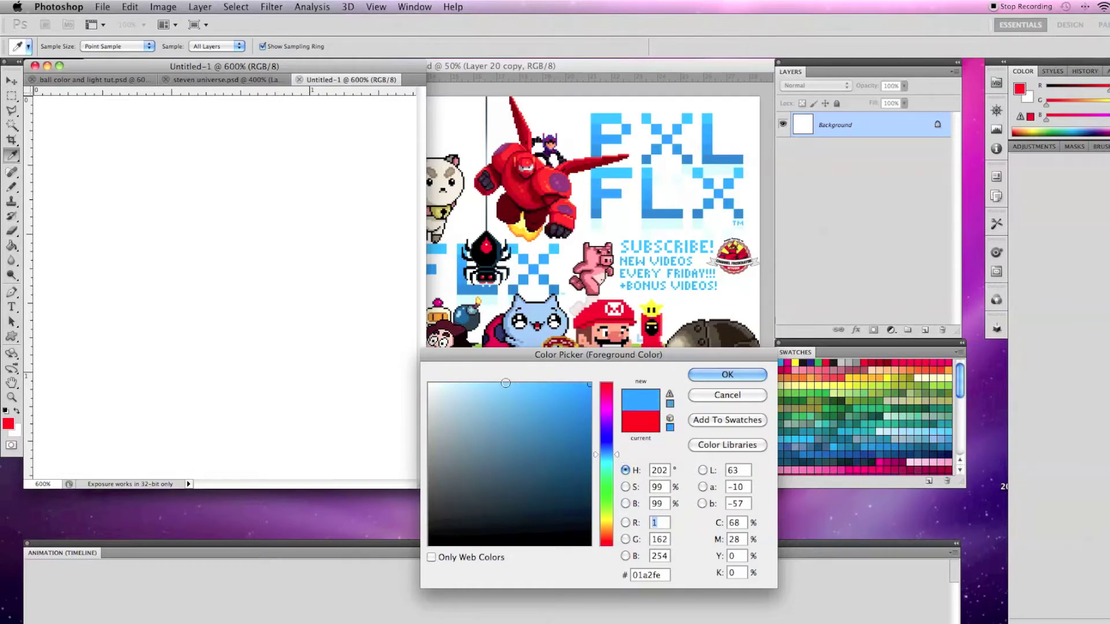
click(501, 382)
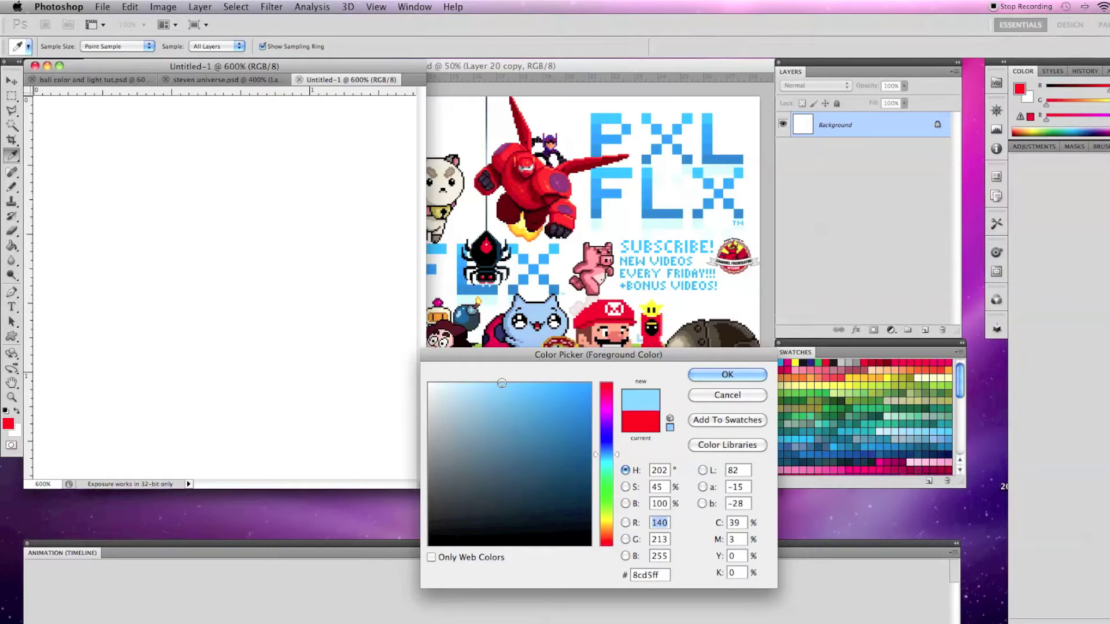
click(494, 384)
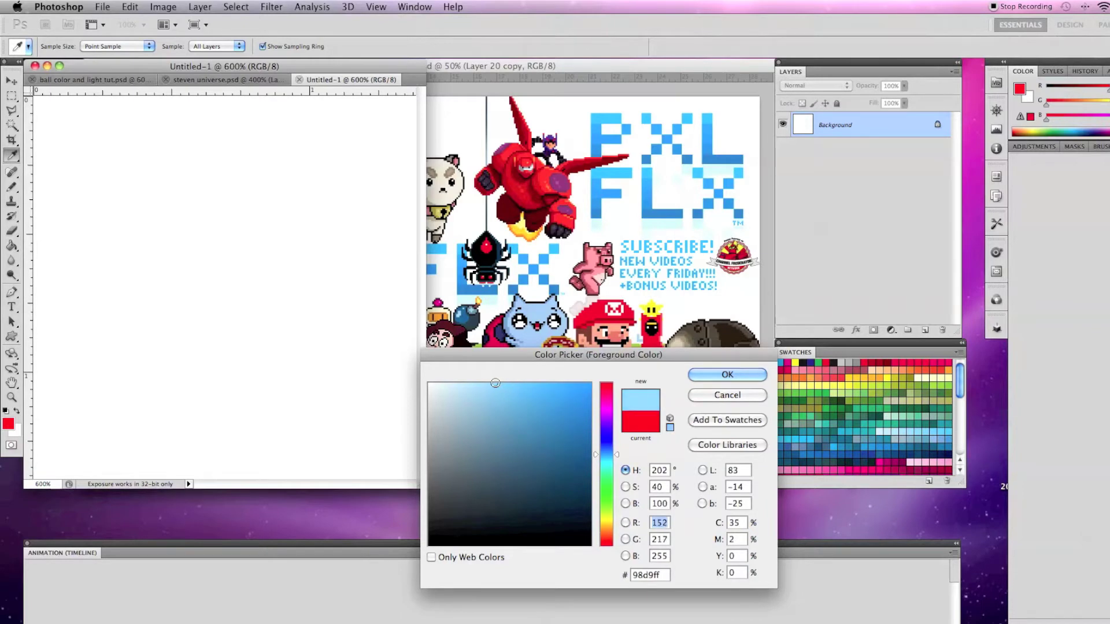
click(727, 376)
key(g)
click(155, 301)
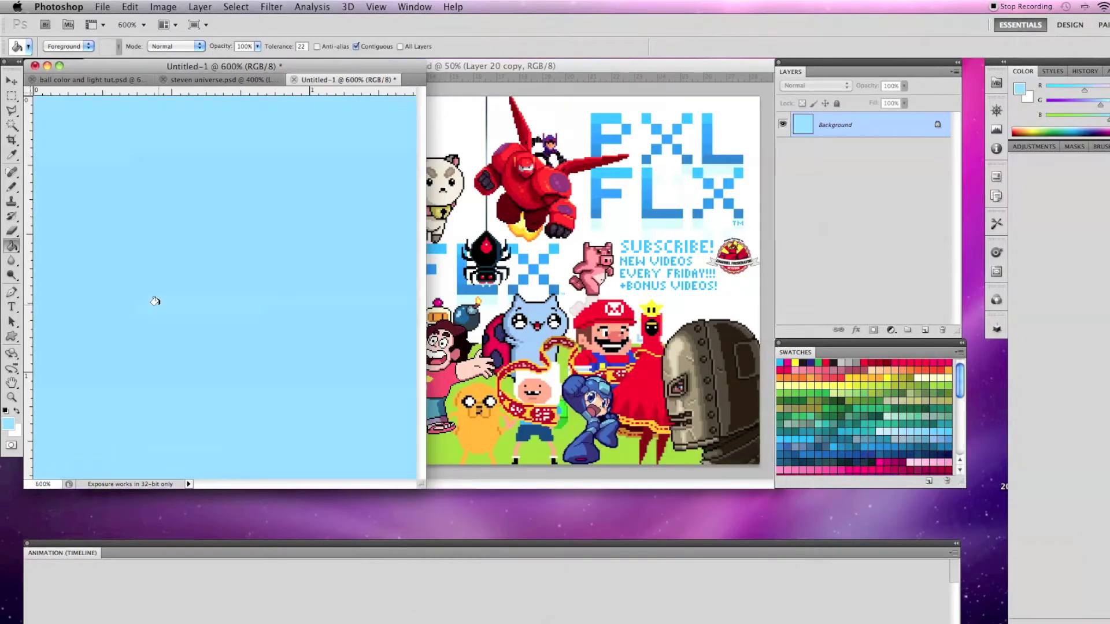
Add a new layer named ball.
click(954, 72)
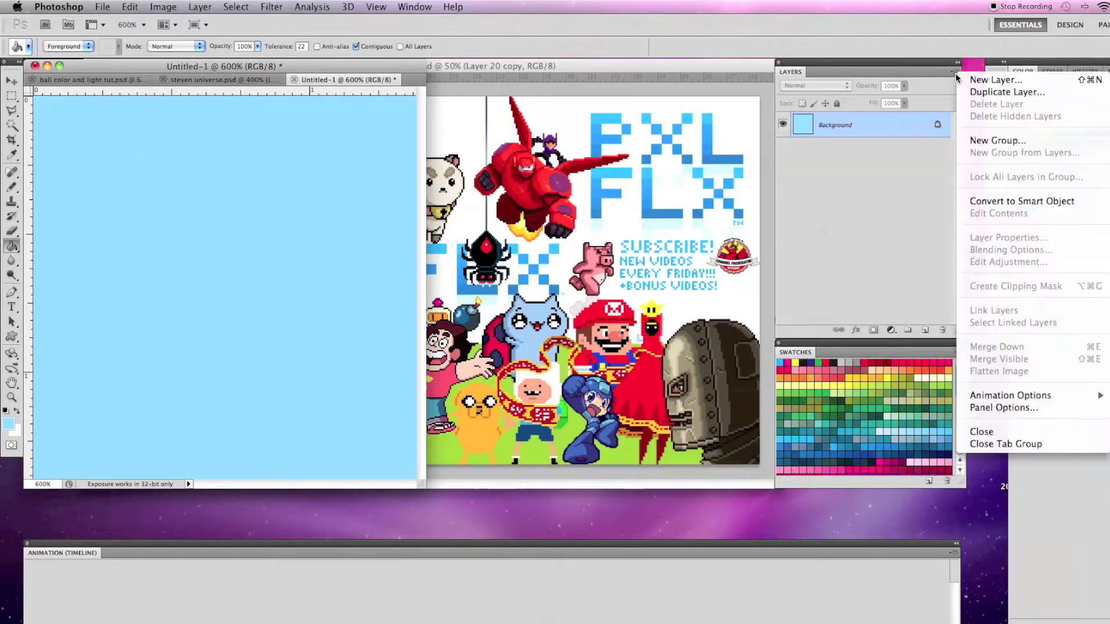
click(979, 81)
text(b)
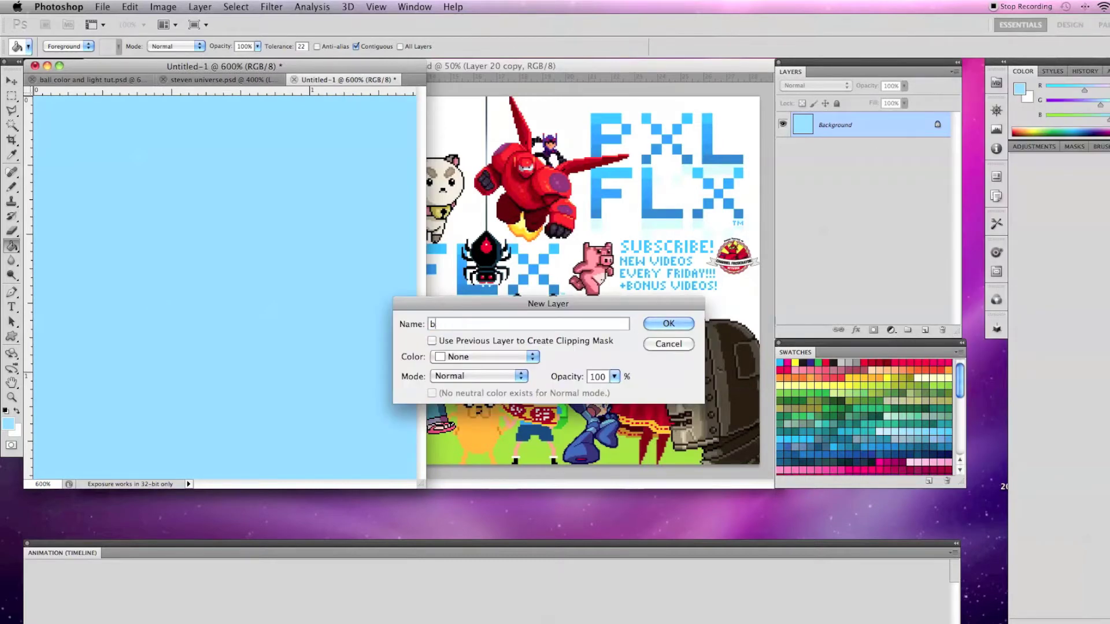
text(all)
key(Return)
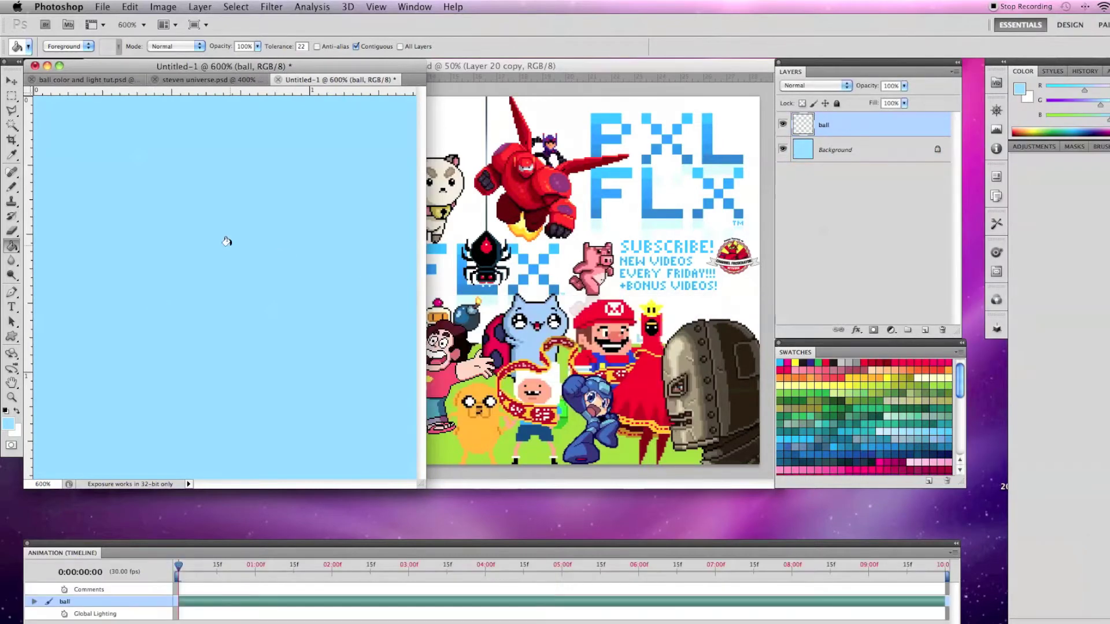
Choose the Pencil with pure red #ff0101 as the foreground colour.
click(11, 187)
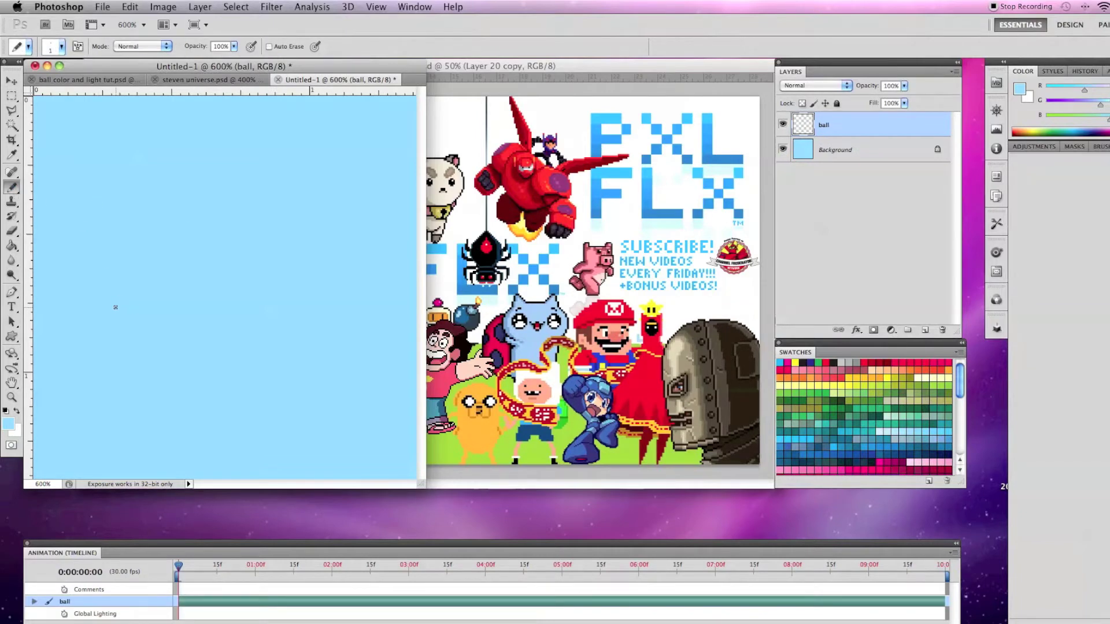
click(9, 426)
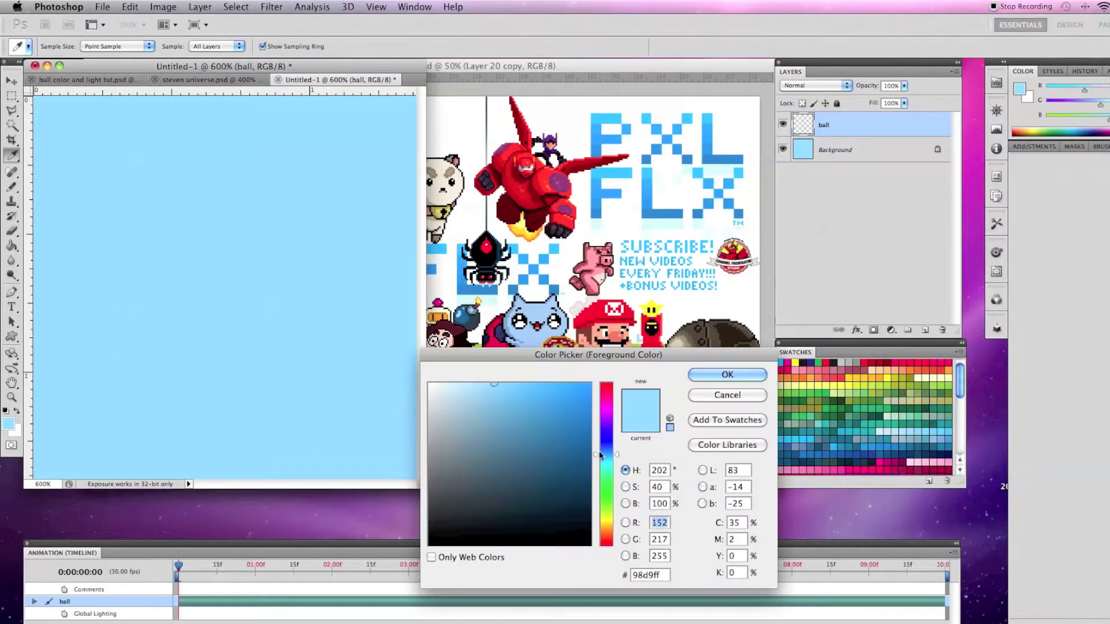
click(618, 449)
drag(619, 450, 617, 383)
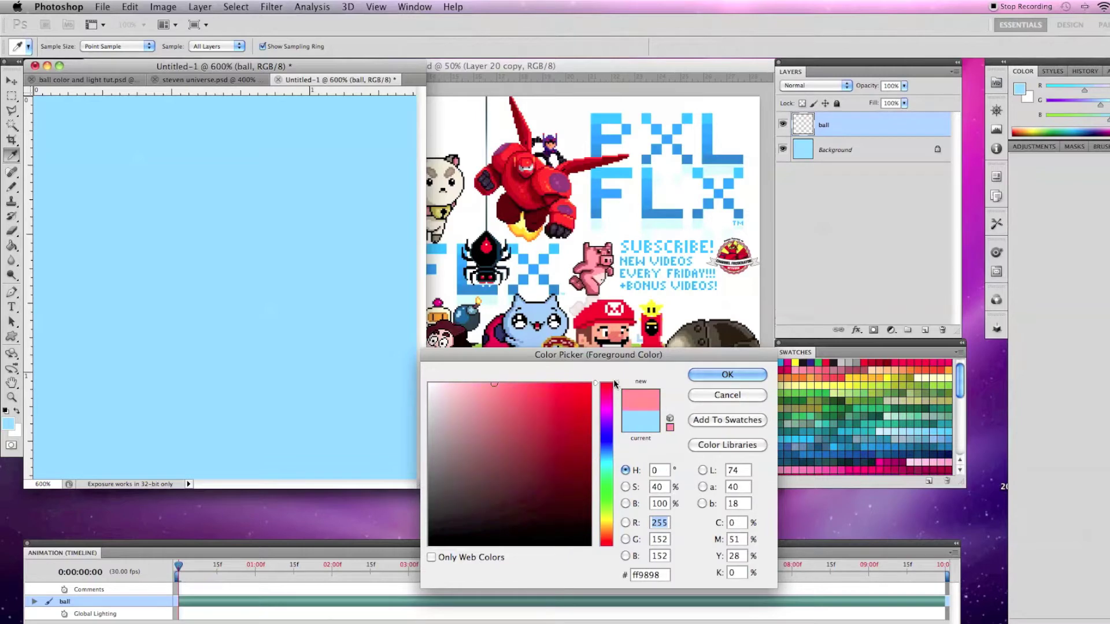
click(590, 382)
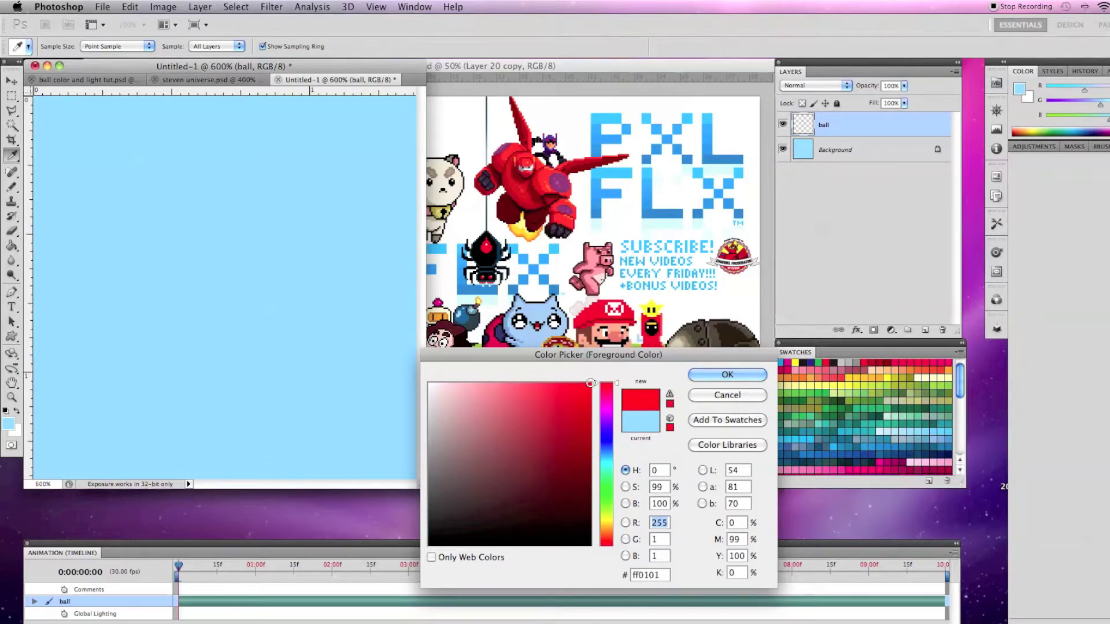
click(727, 374)
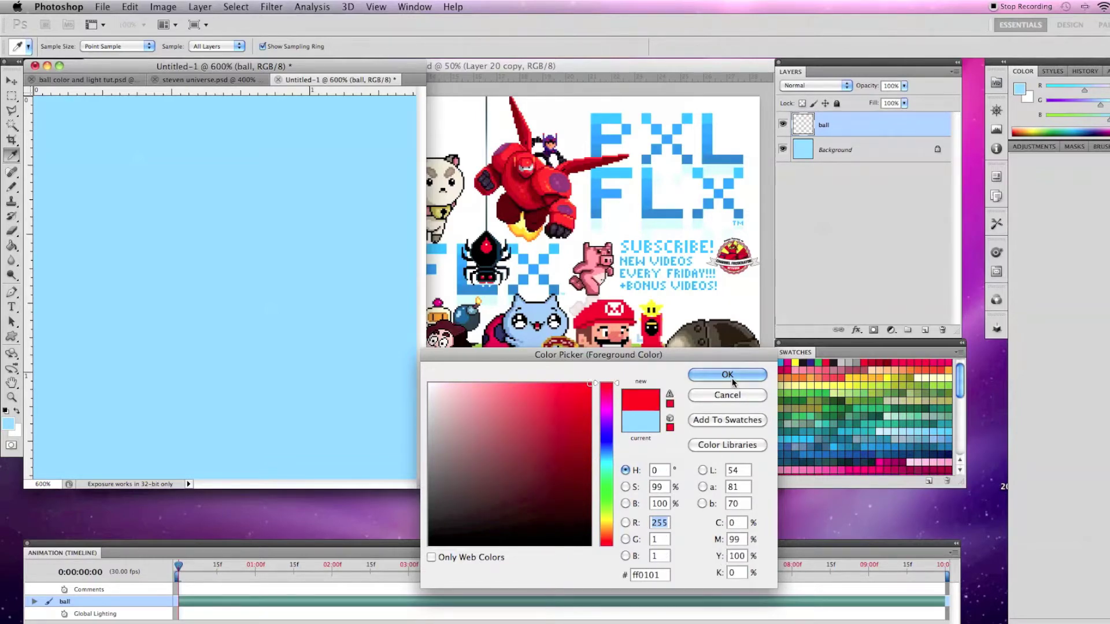
key(b)
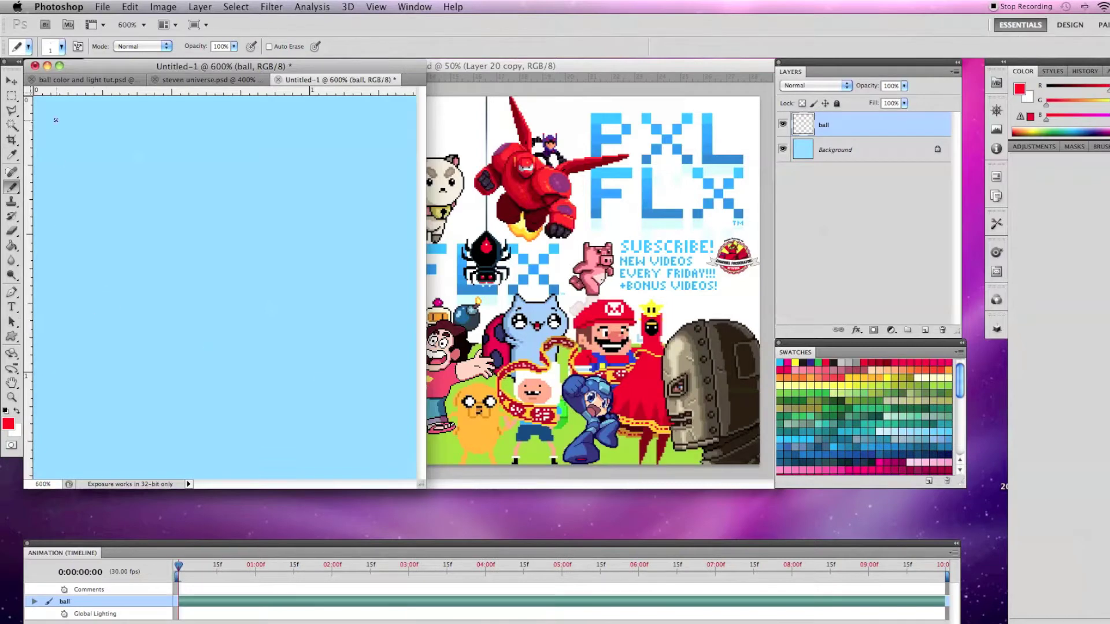
Stamp a 40 px red circle in the centre of the canvas.
click(61, 46)
drag(18, 81, 30, 83)
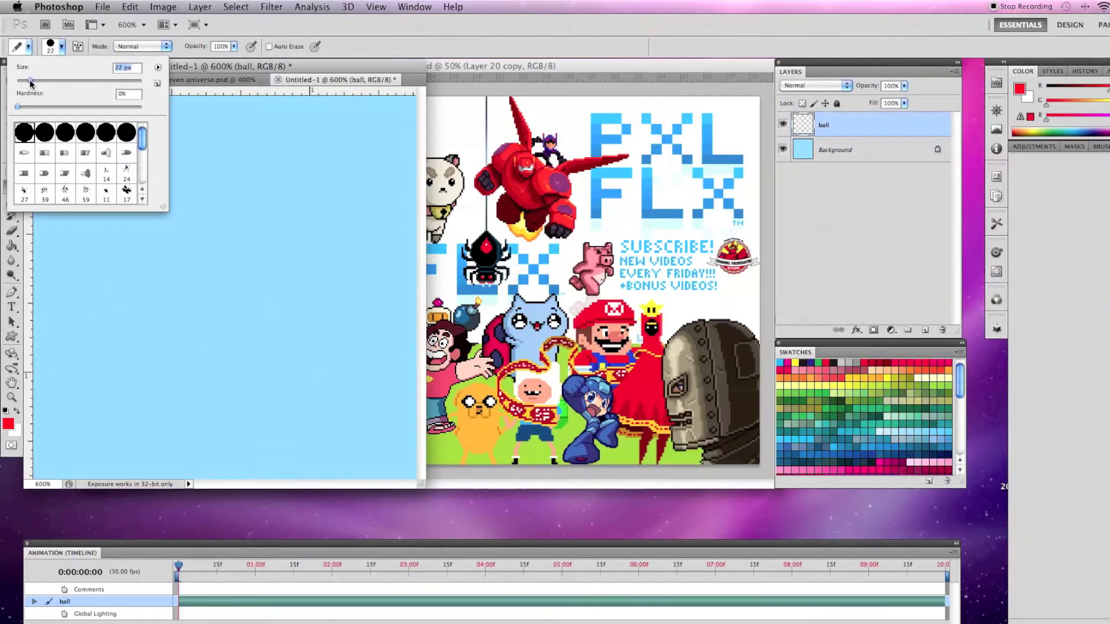
click(224, 267)
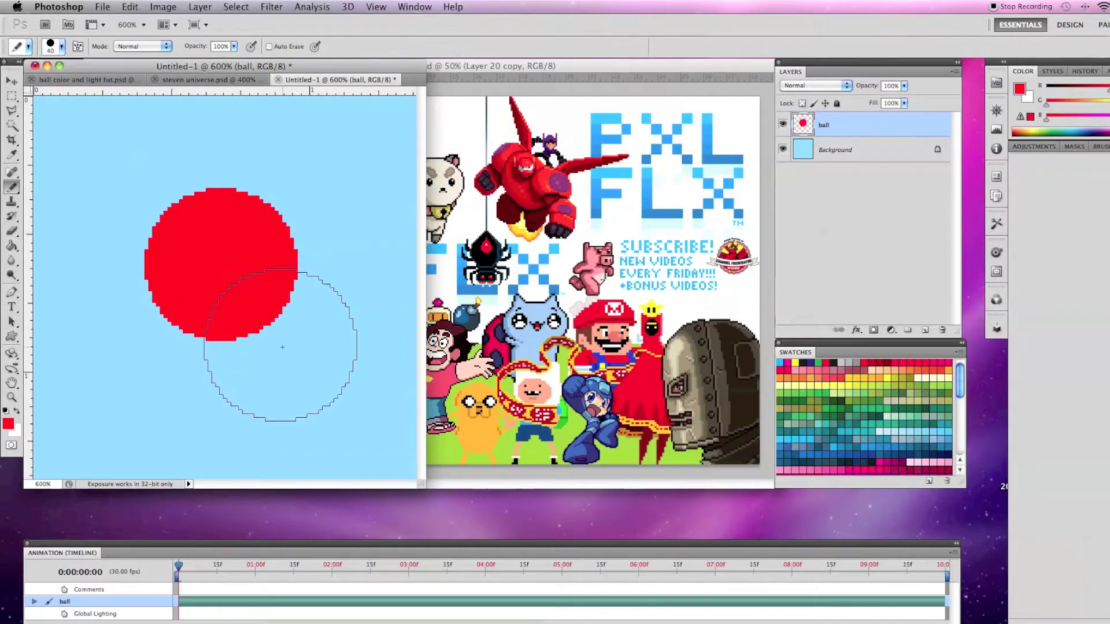
click(12, 99)
Set the Pencil colour to dark red #a90202 for shading.
drag(13, 102, 64, 109)
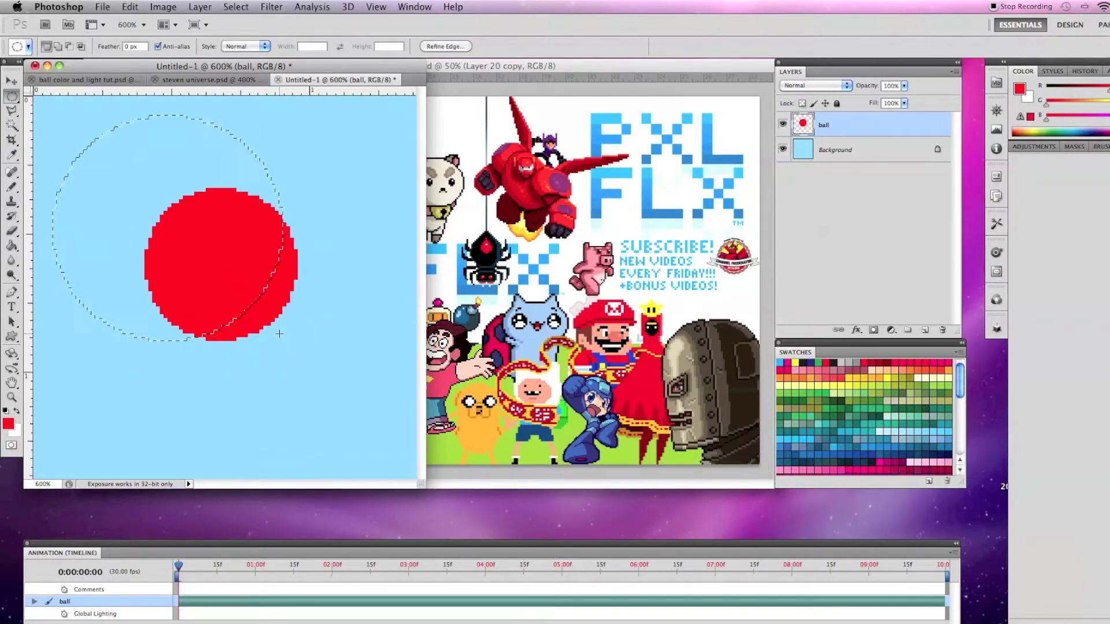
click(12, 186)
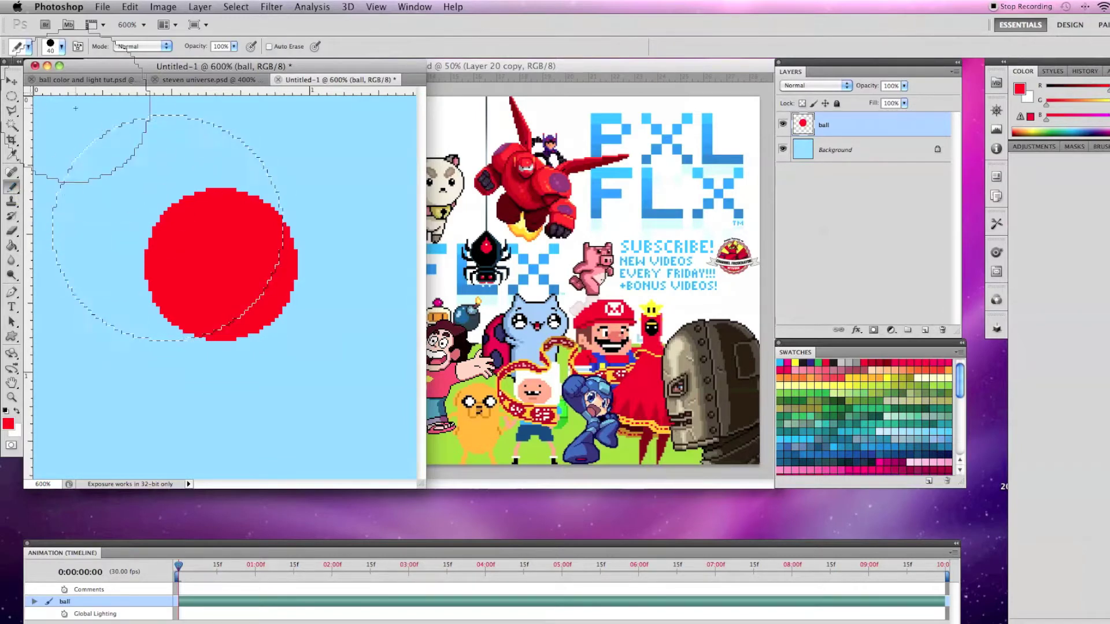
click(8, 424)
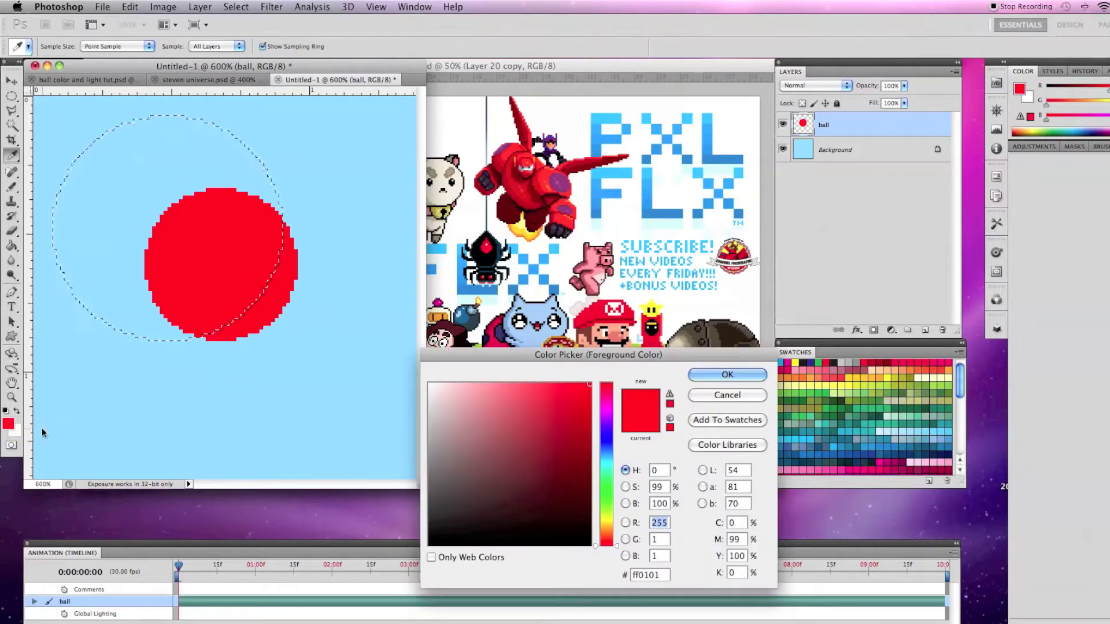
click(589, 425)
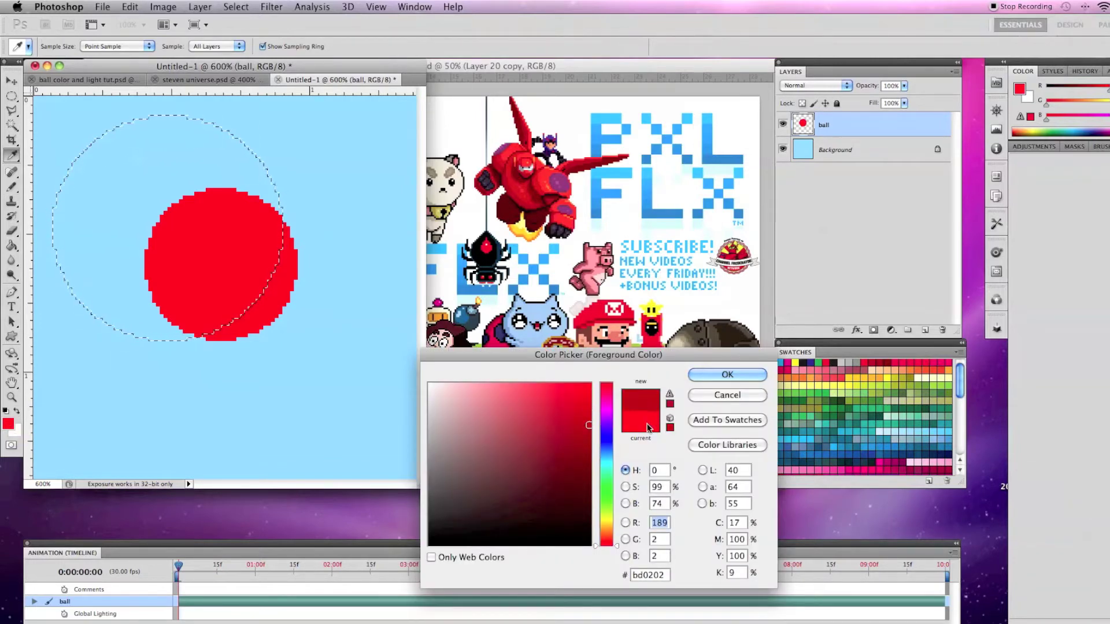
click(589, 437)
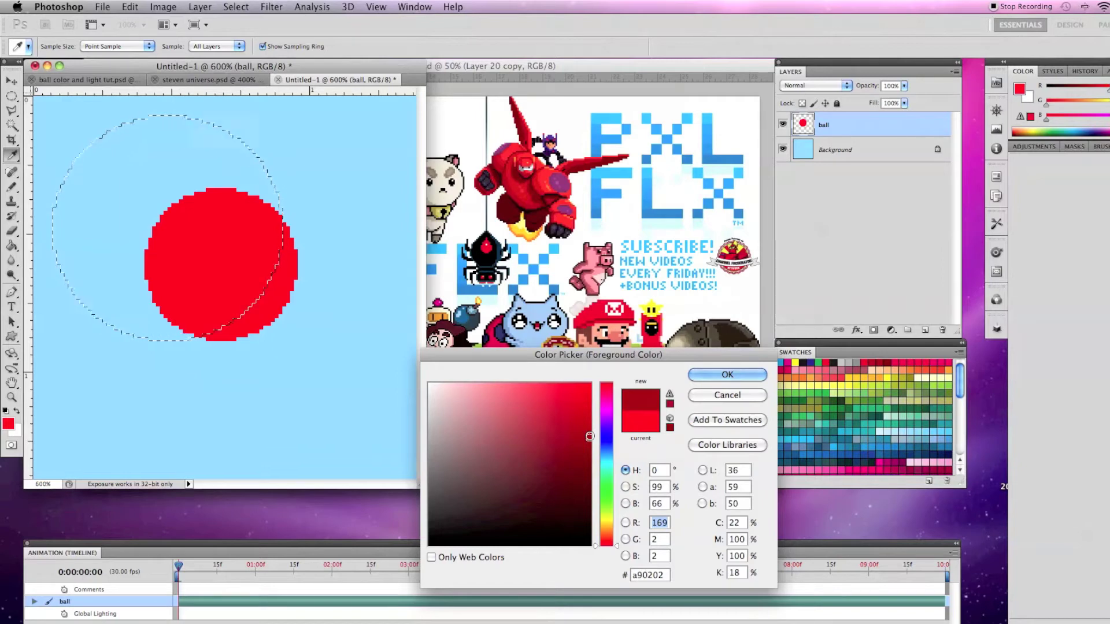
click(749, 380)
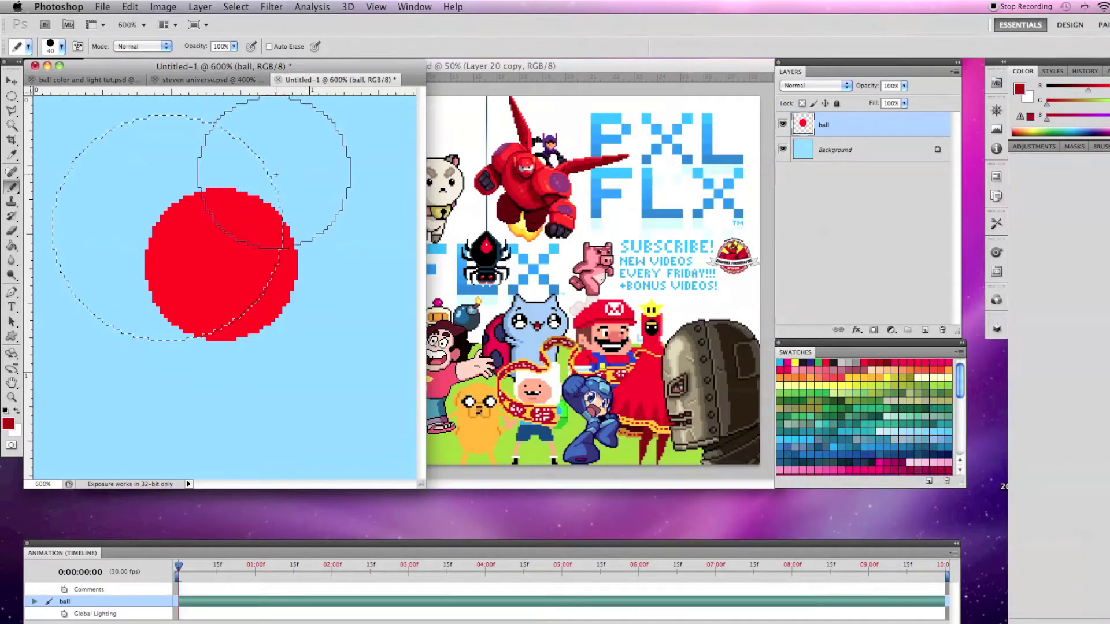
Invert the selection and fill the ball's lower-right crescent with dark red.
click(229, 7)
click(240, 58)
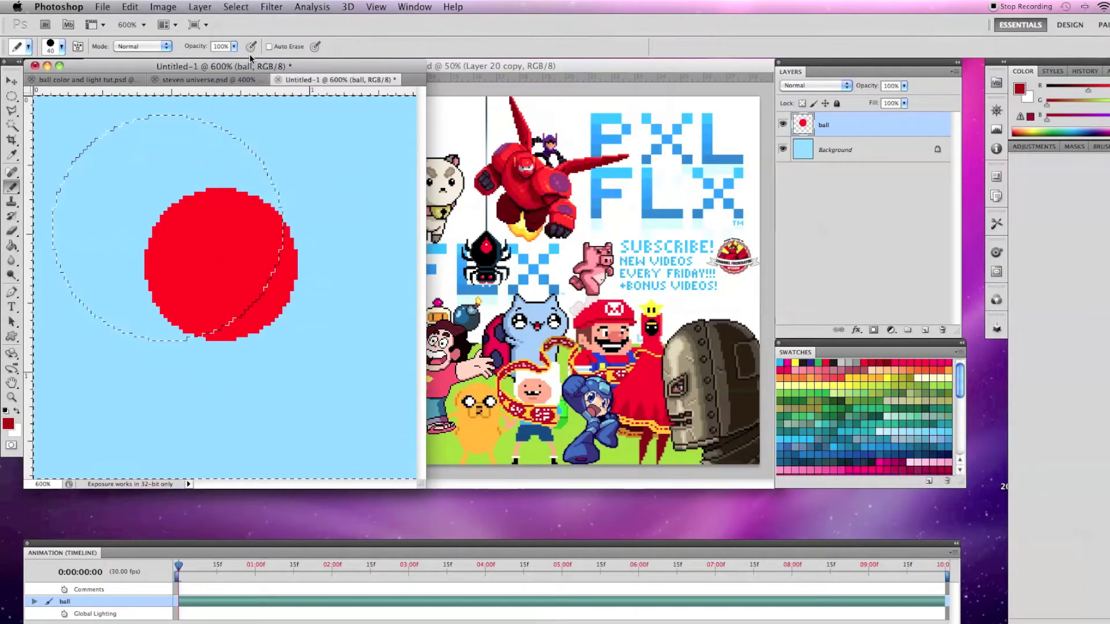
key(g)
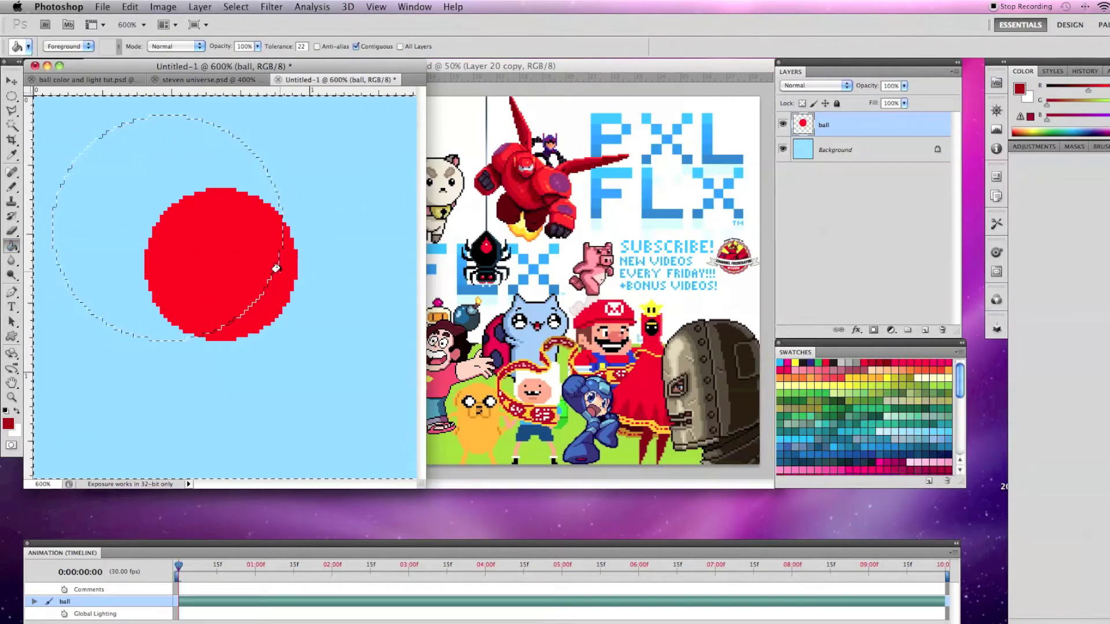
click(272, 292)
Deselect, then sample the ball's bright red followed by its dark red shade.
click(236, 6)
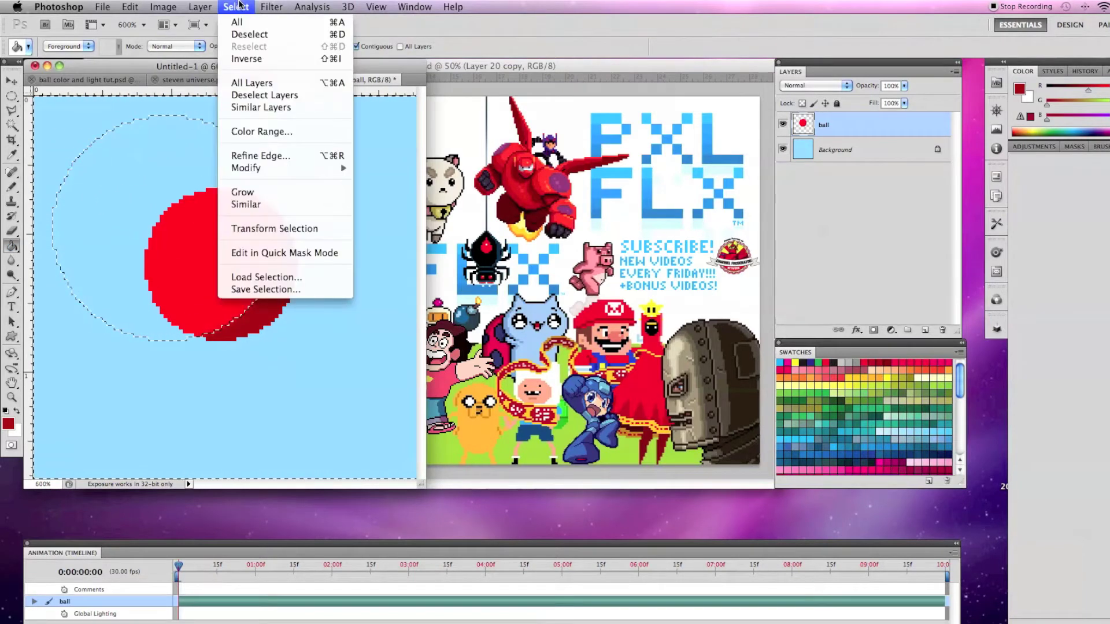
click(249, 35)
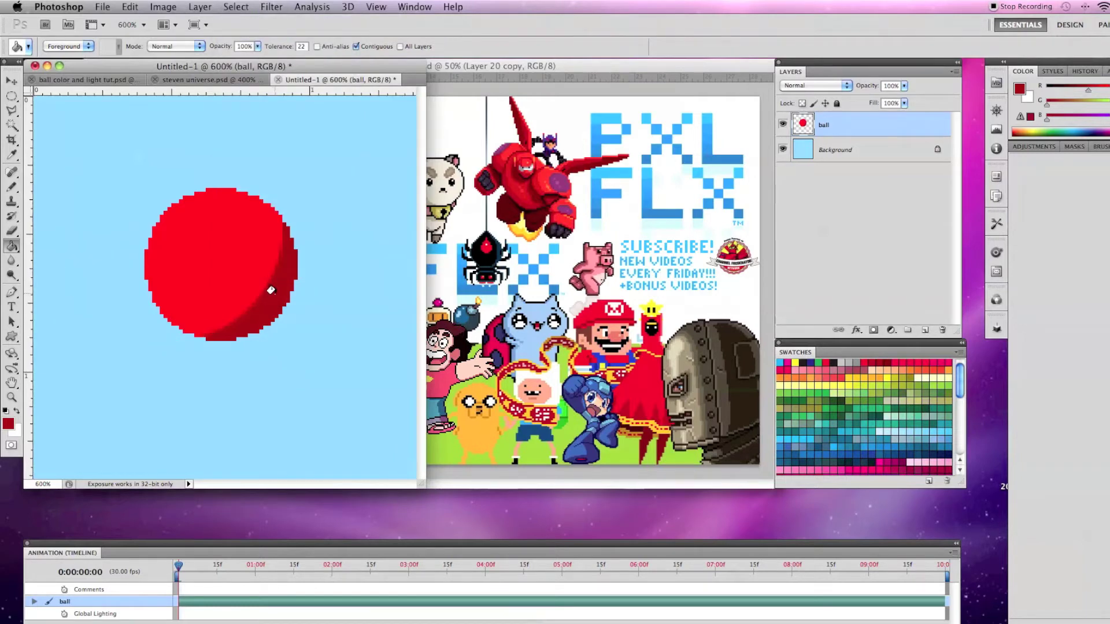
alt+click(230, 250)
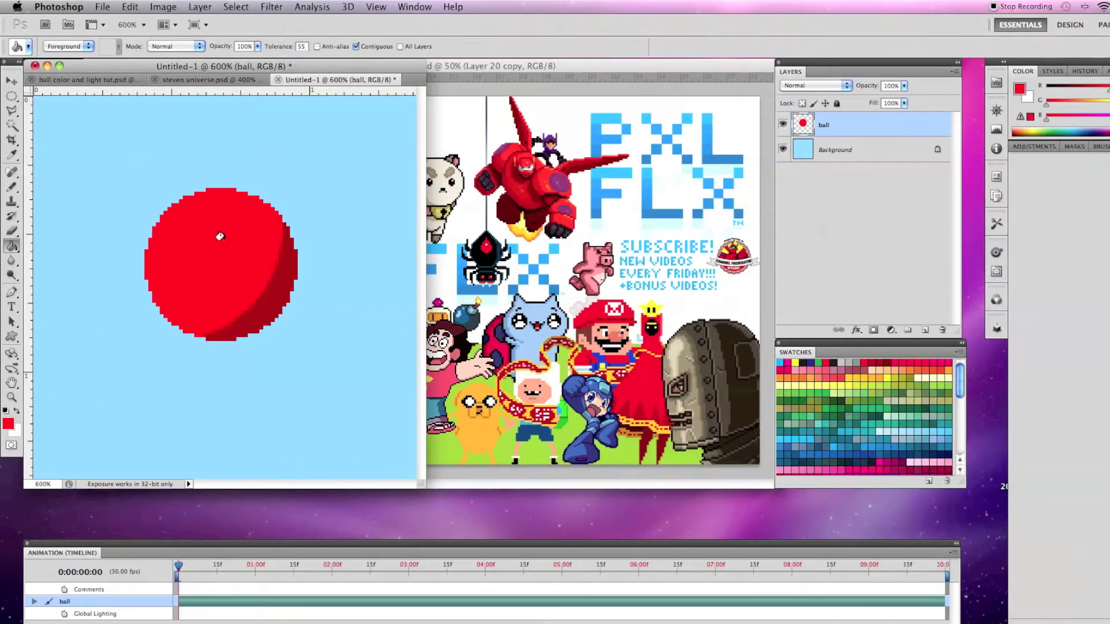
alt+click(282, 291)
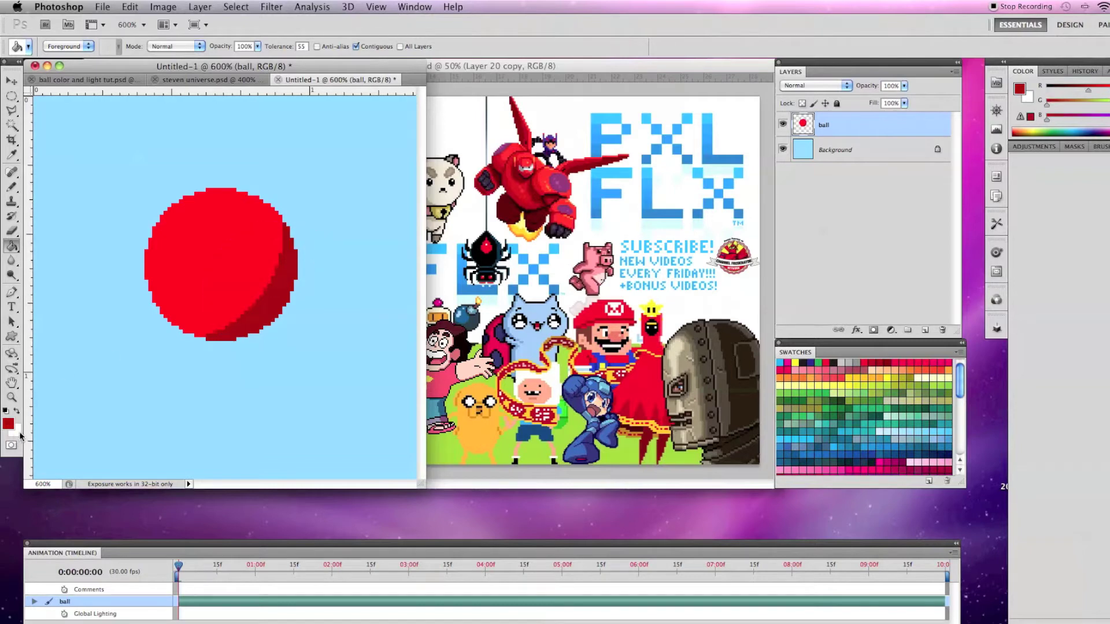
click(10, 188)
click(61, 46)
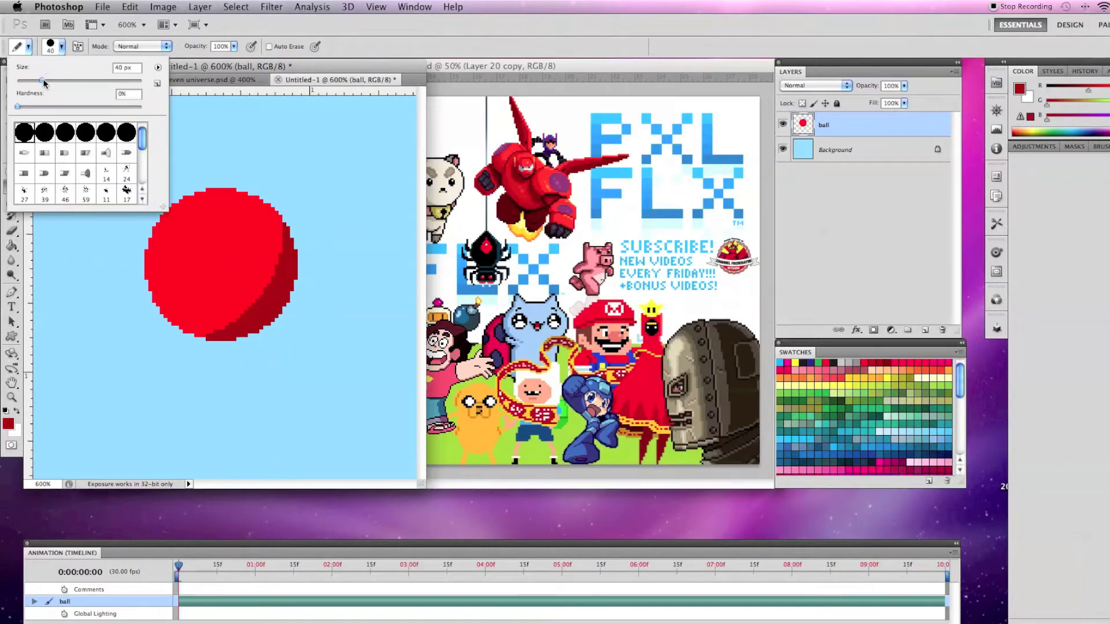
Paint a light pink #fe8080 highlight on the ball's upper left with a 16 px Pencil.
click(281, 220)
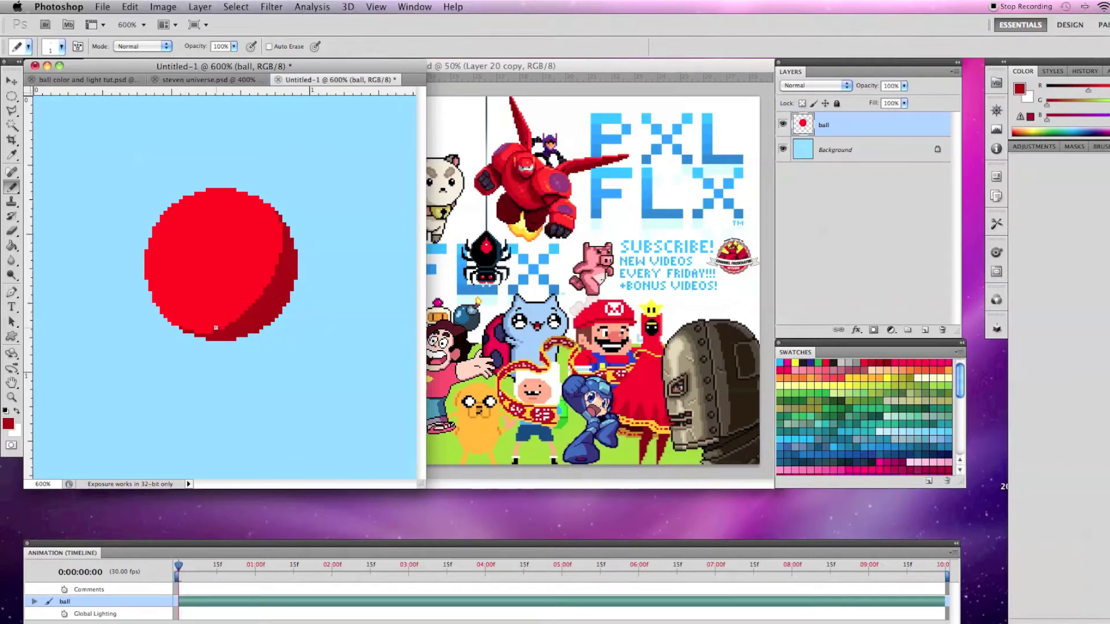
alt+click(230, 236)
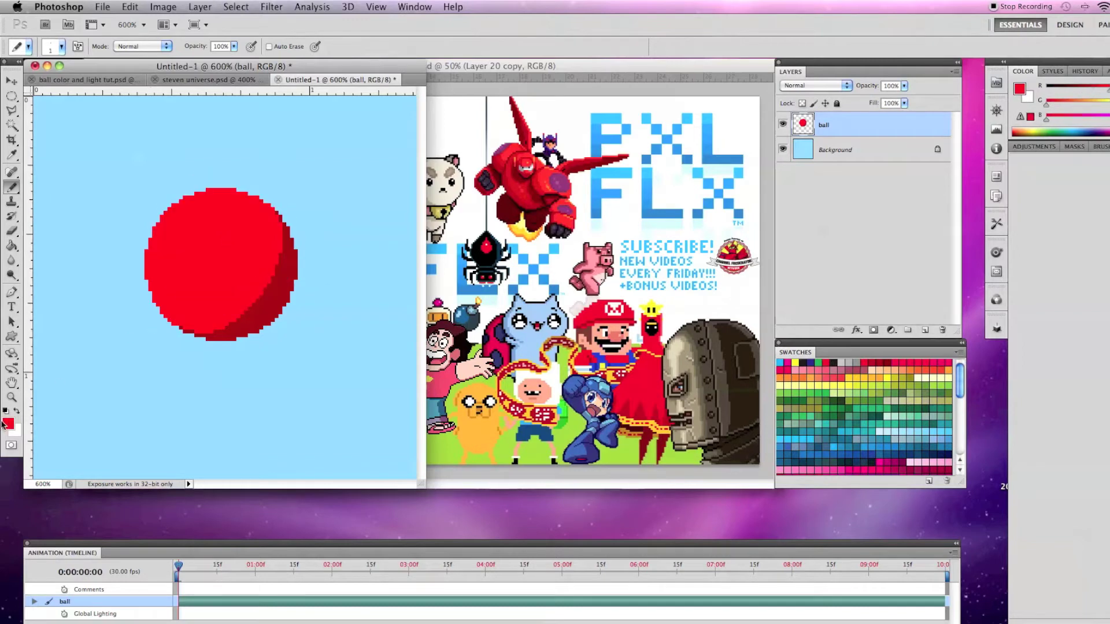
click(8, 426)
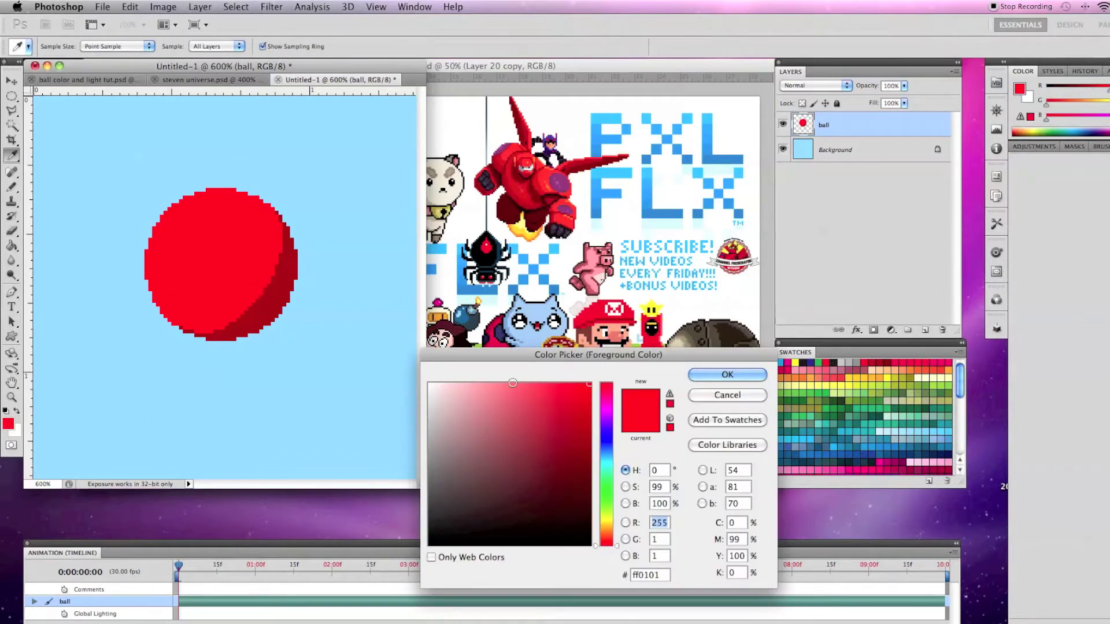
click(509, 383)
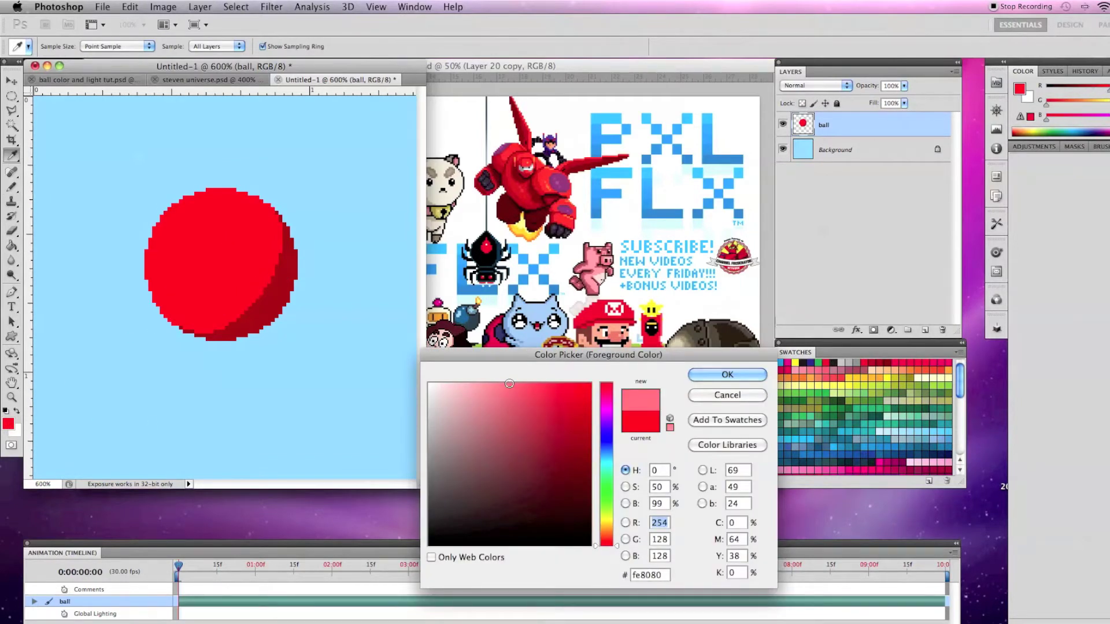
click(744, 380)
click(62, 46)
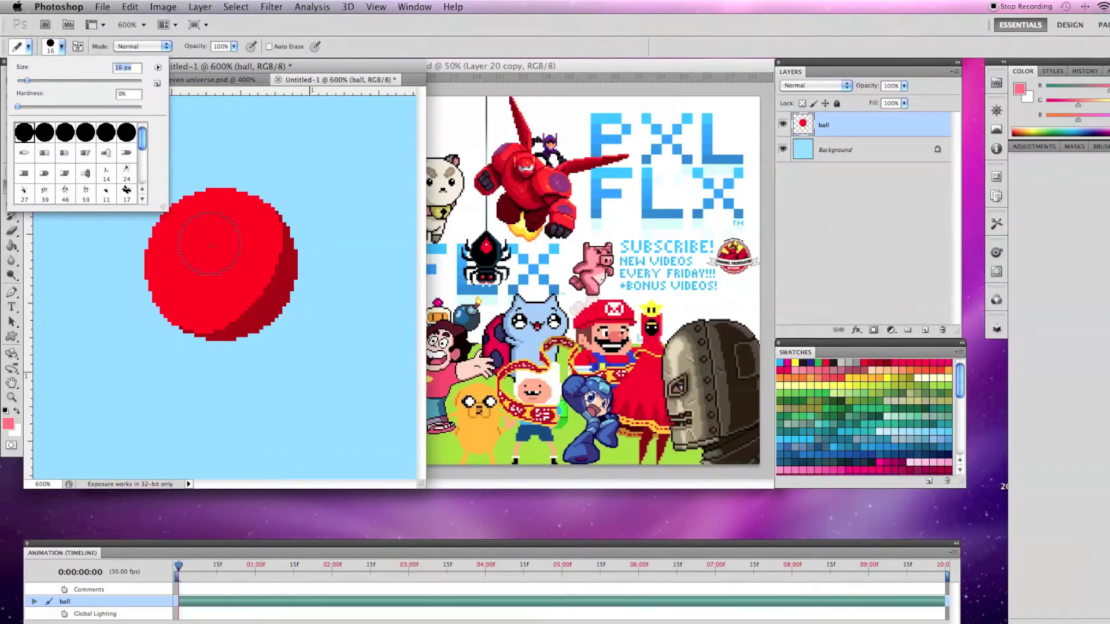
click(206, 238)
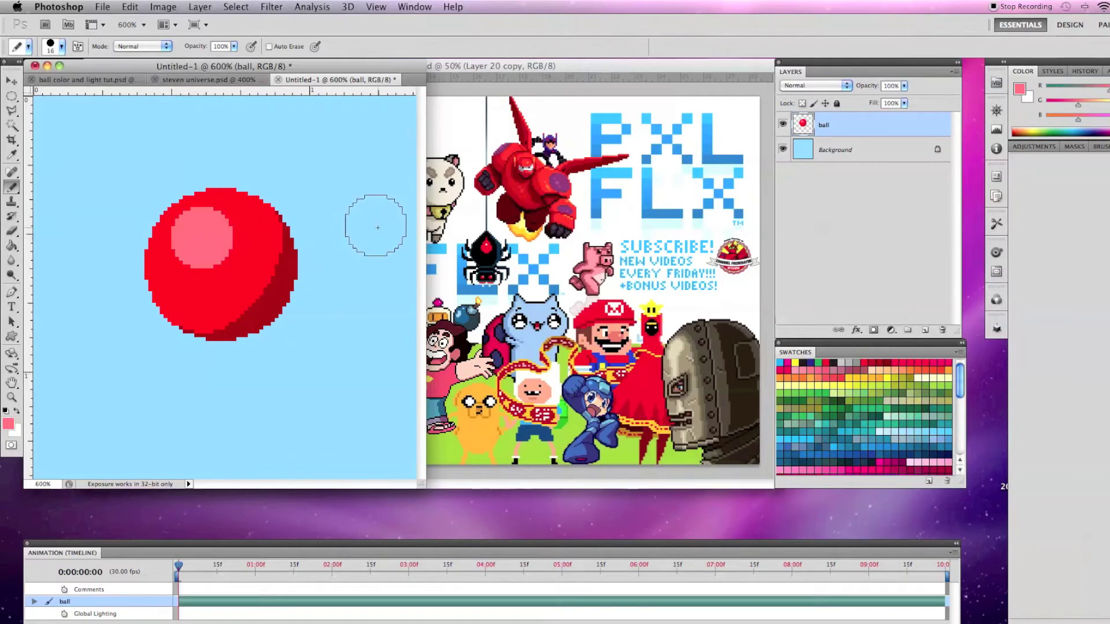
With the ball layer active, start a new layer named shadow.
click(855, 153)
click(862, 120)
click(954, 71)
click(984, 78)
text(shadow)
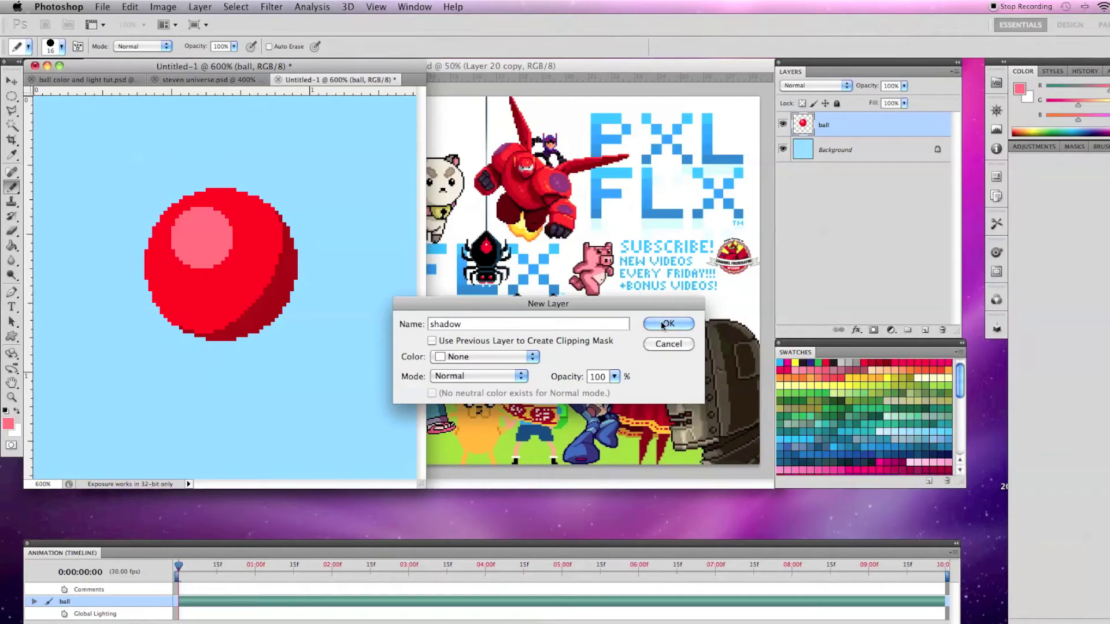
Move the shadow layer below ball and draw an elliptical selection beneath the ball.
key(Return)
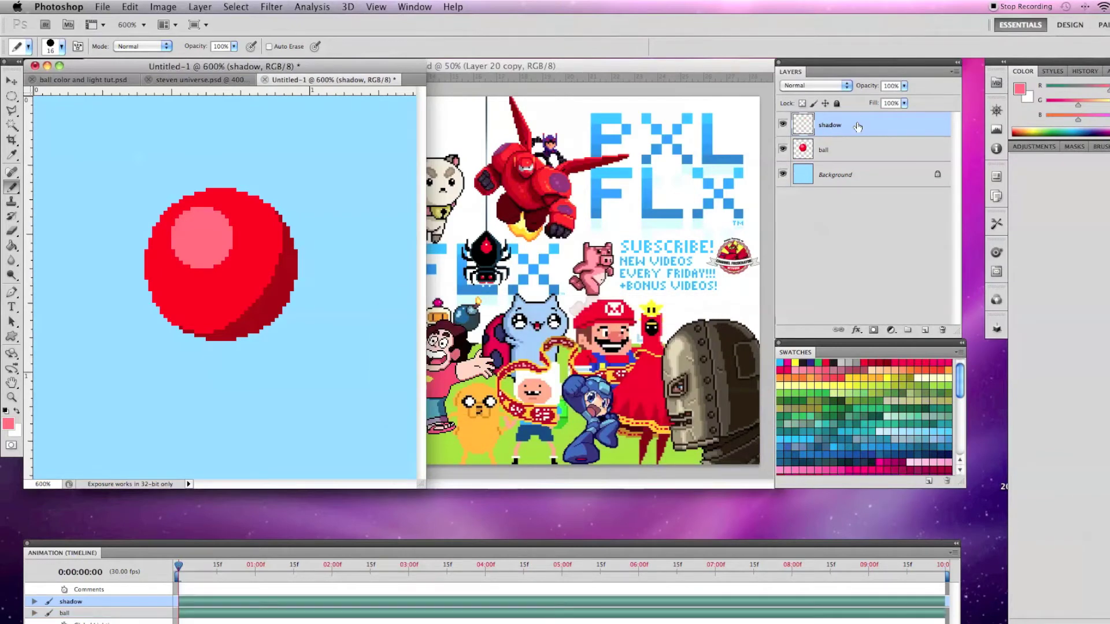
drag(858, 127, 858, 157)
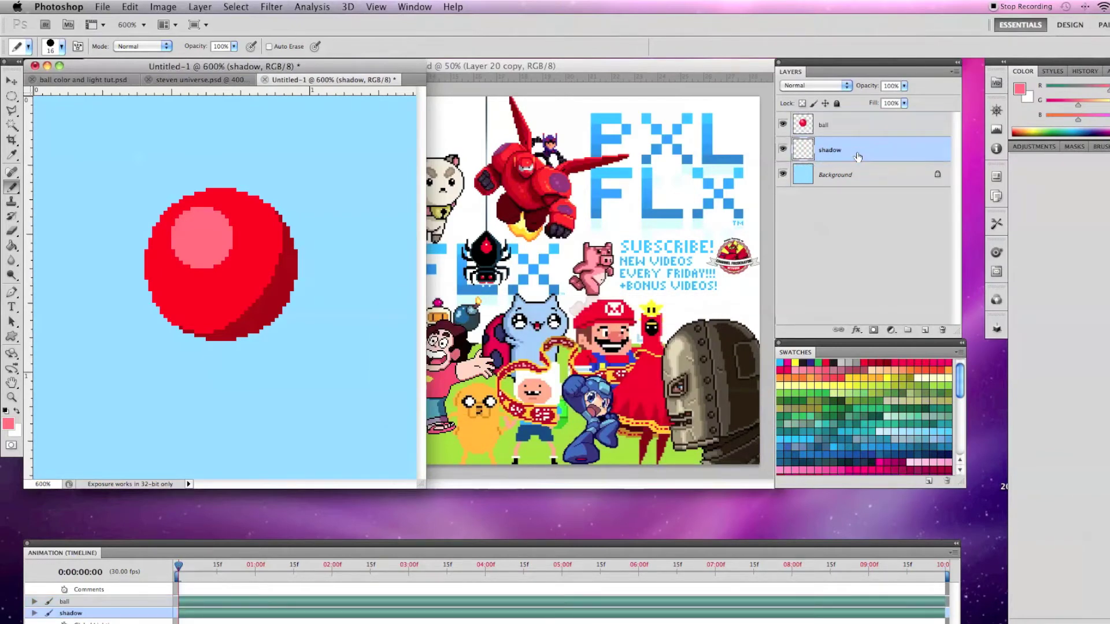
click(12, 95)
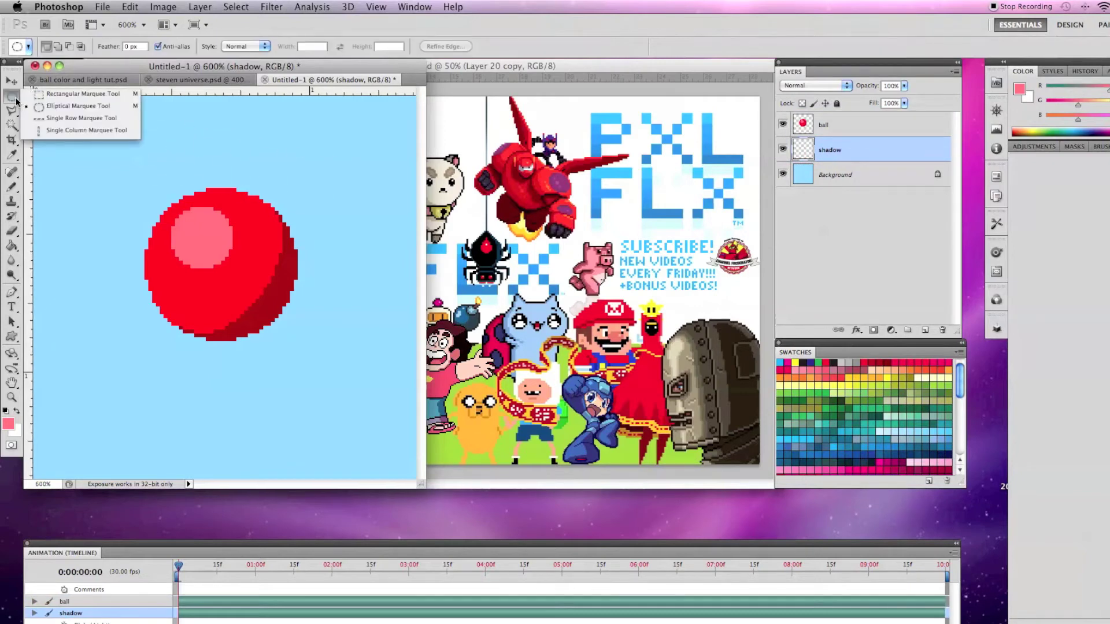
click(46, 110)
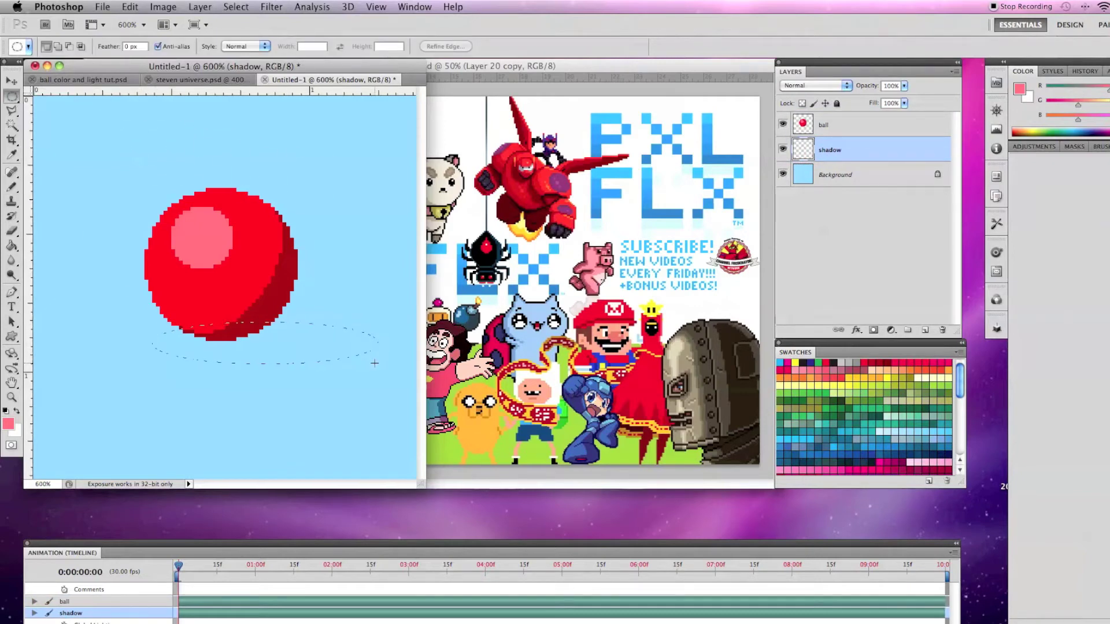
drag(375, 363, 375, 365)
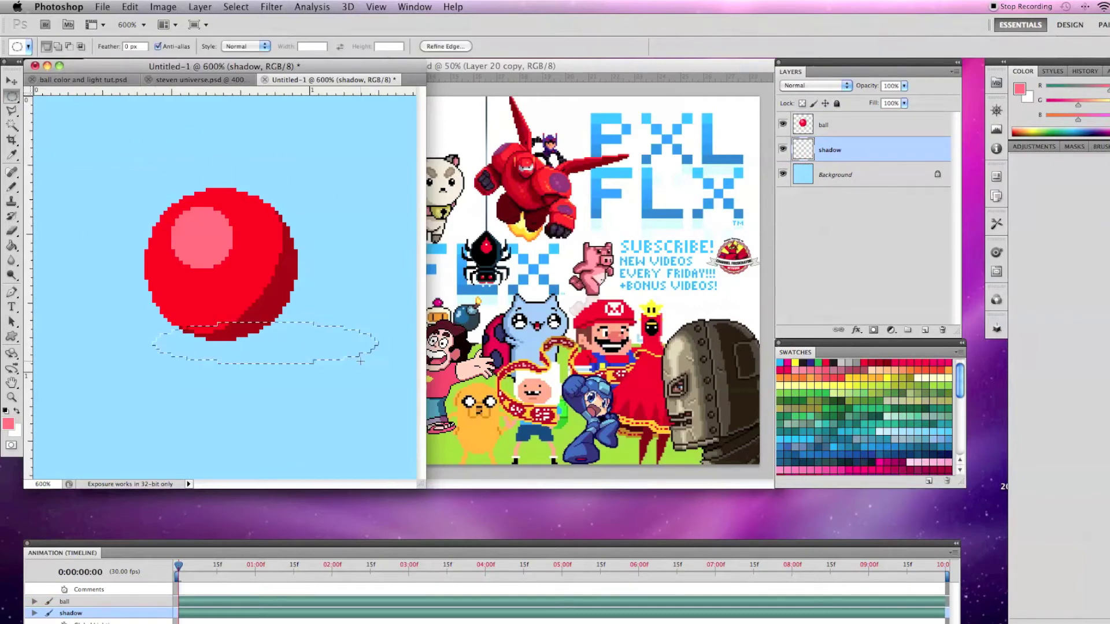
Fill the oval with darker blue #67b9e7, then deselect.
click(10, 247)
alt+click(109, 323)
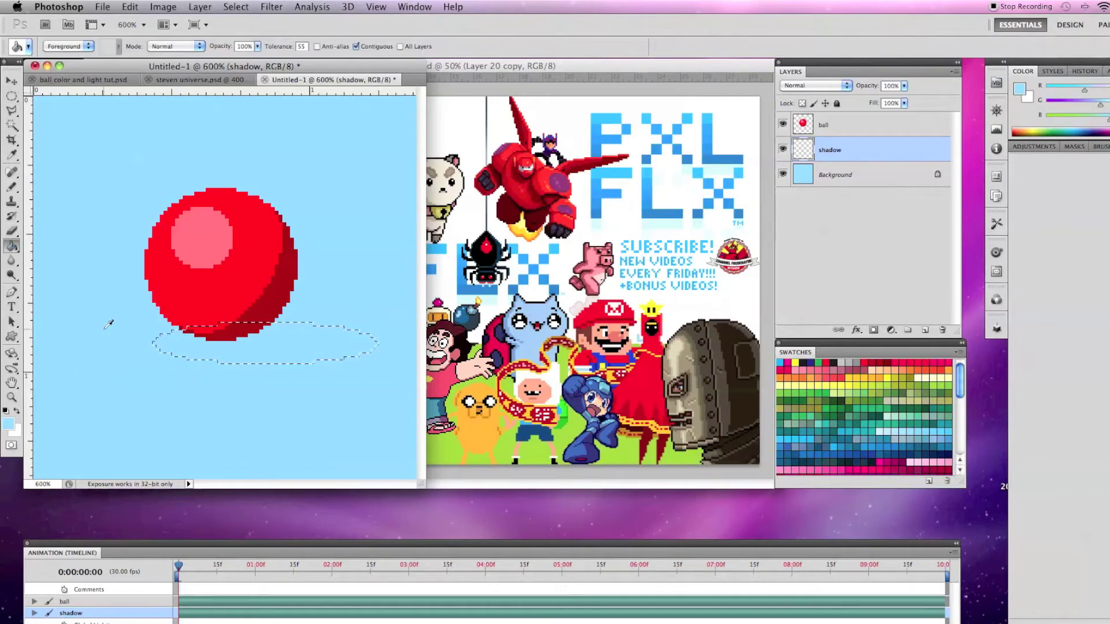
key(i)
click(9, 424)
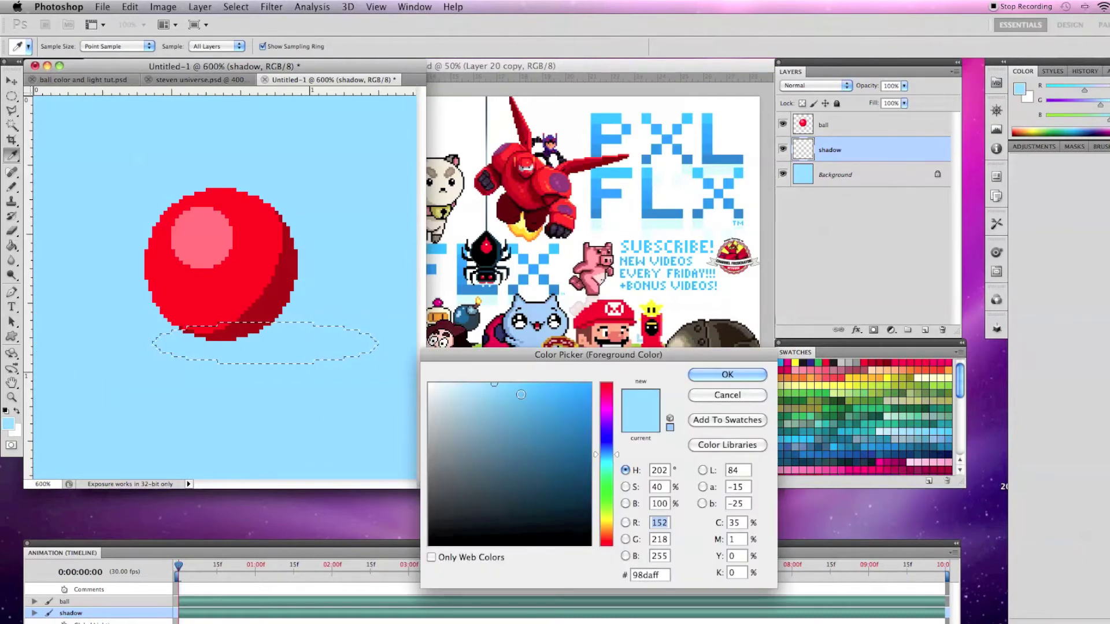
click(518, 398)
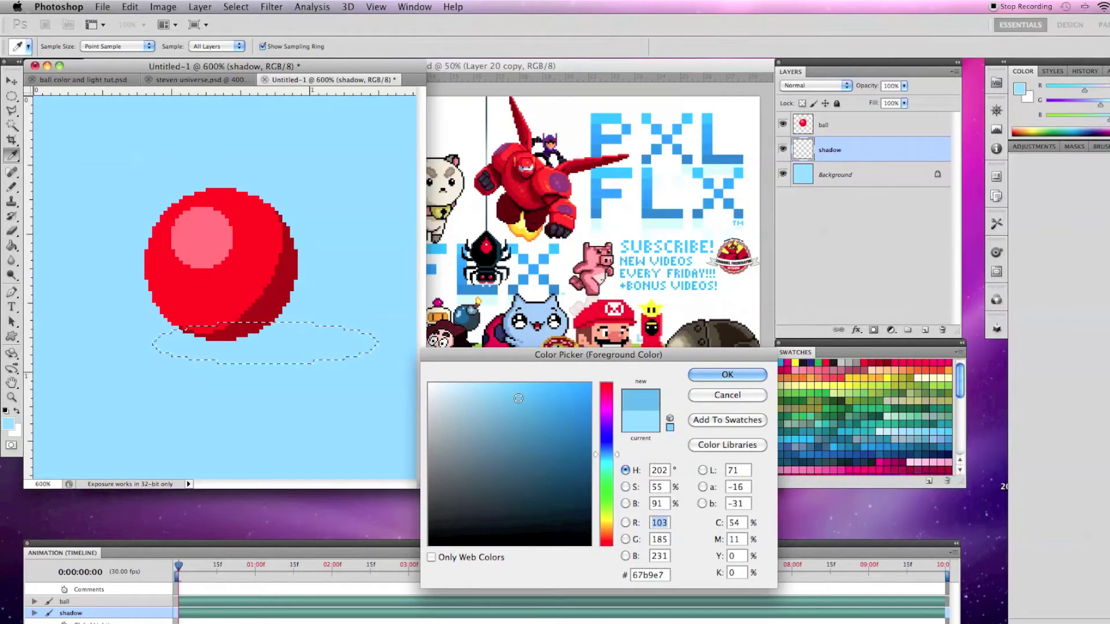
click(726, 374)
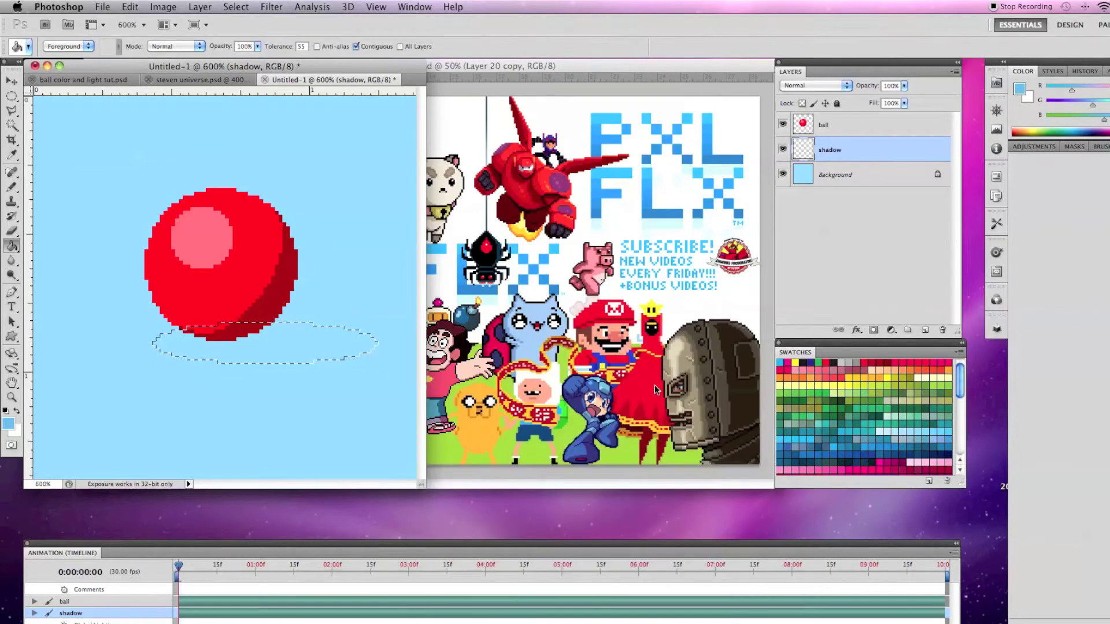
click(264, 341)
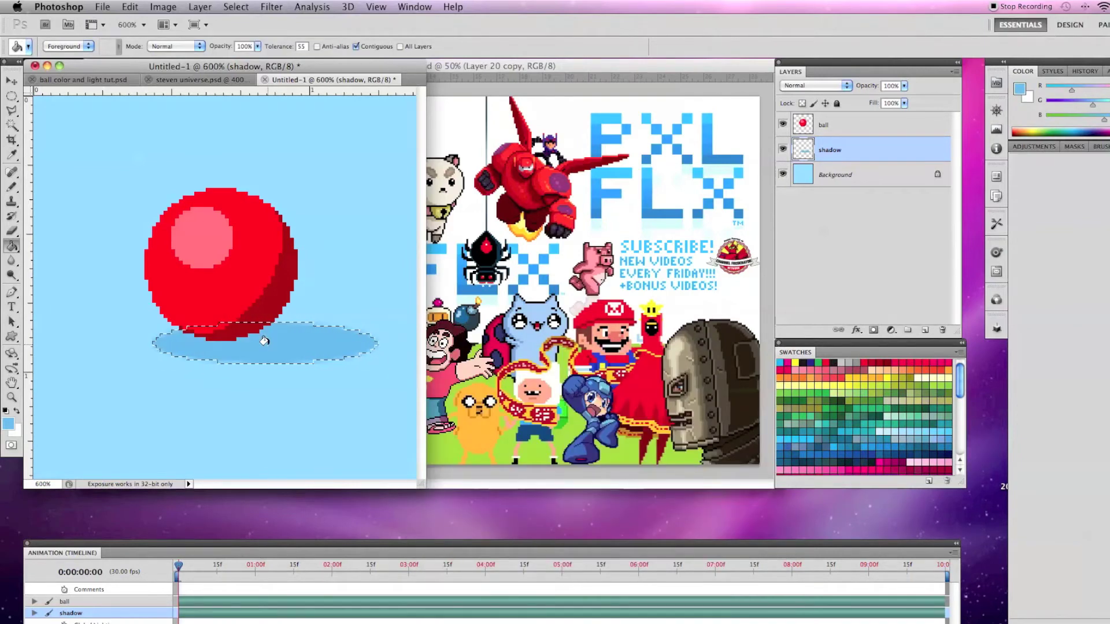
click(235, 7)
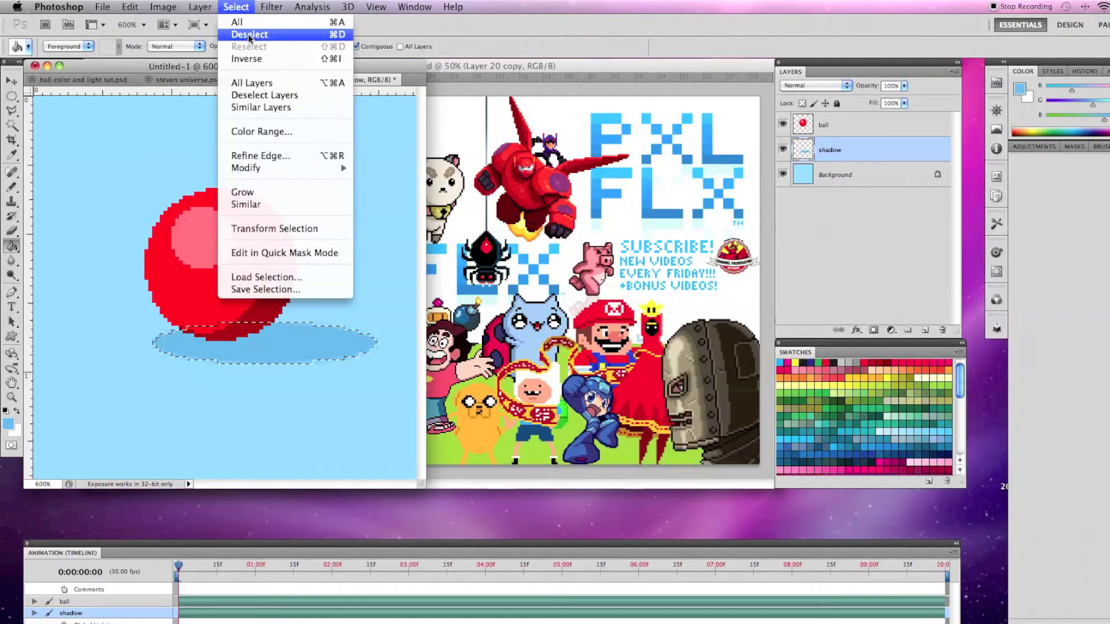
click(248, 33)
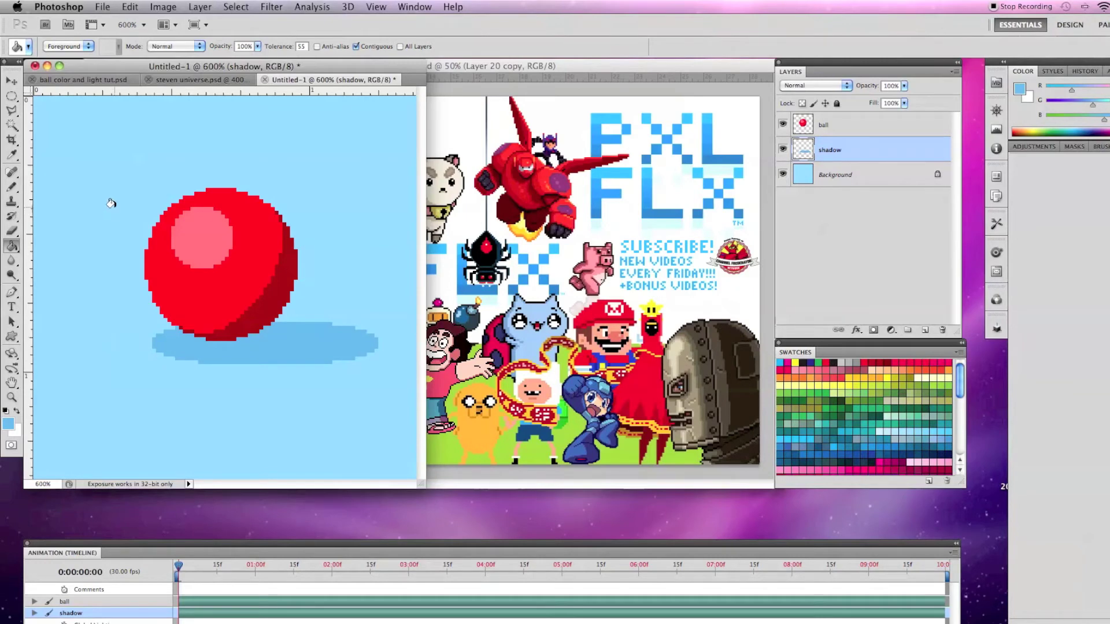
click(193, 79)
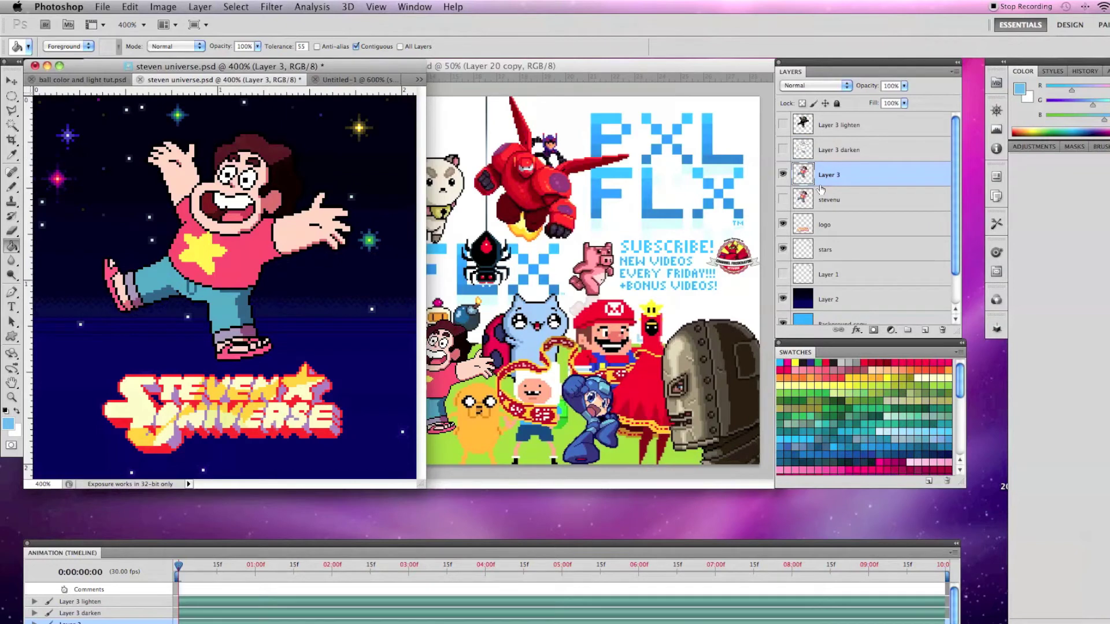
Hide the stars, navy background and coloured Layer 3, and show Layer 3 darken.
click(783, 248)
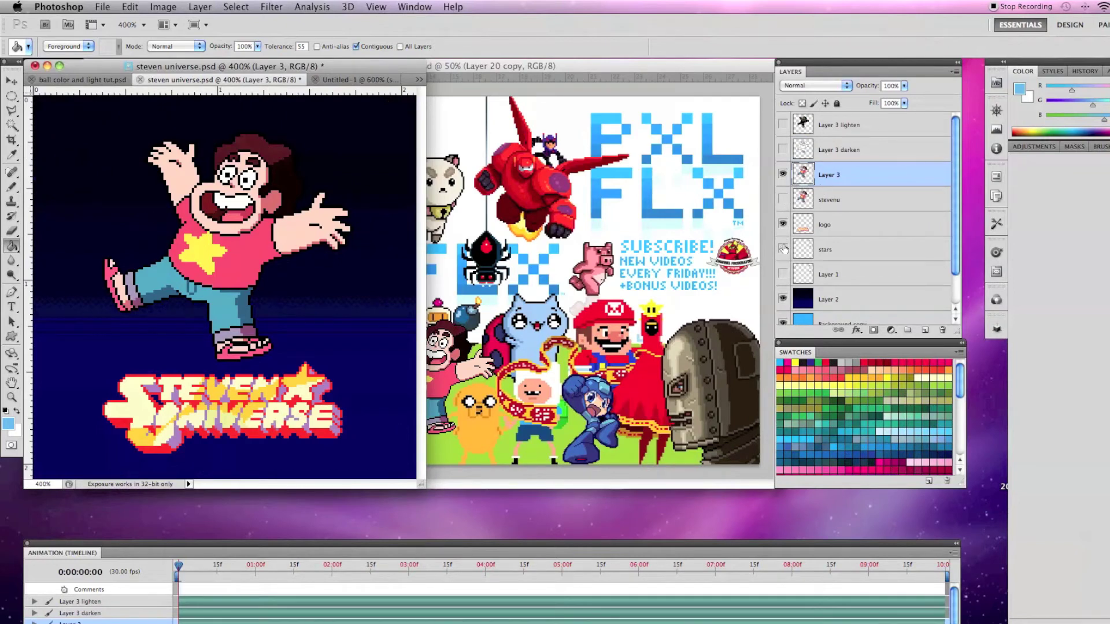
click(783, 299)
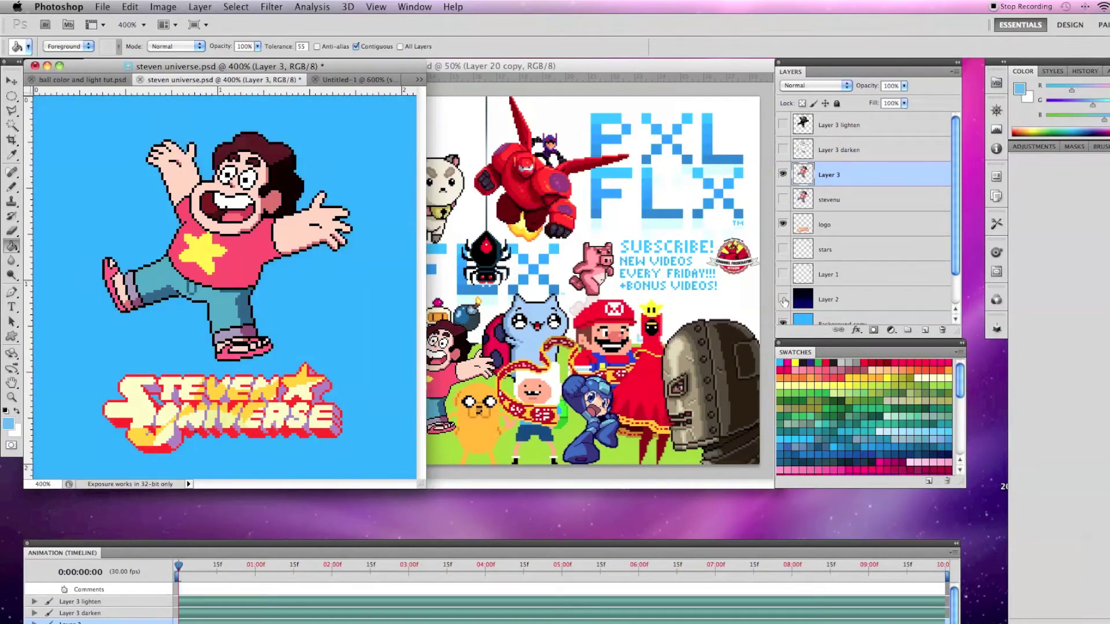
click(783, 149)
click(783, 174)
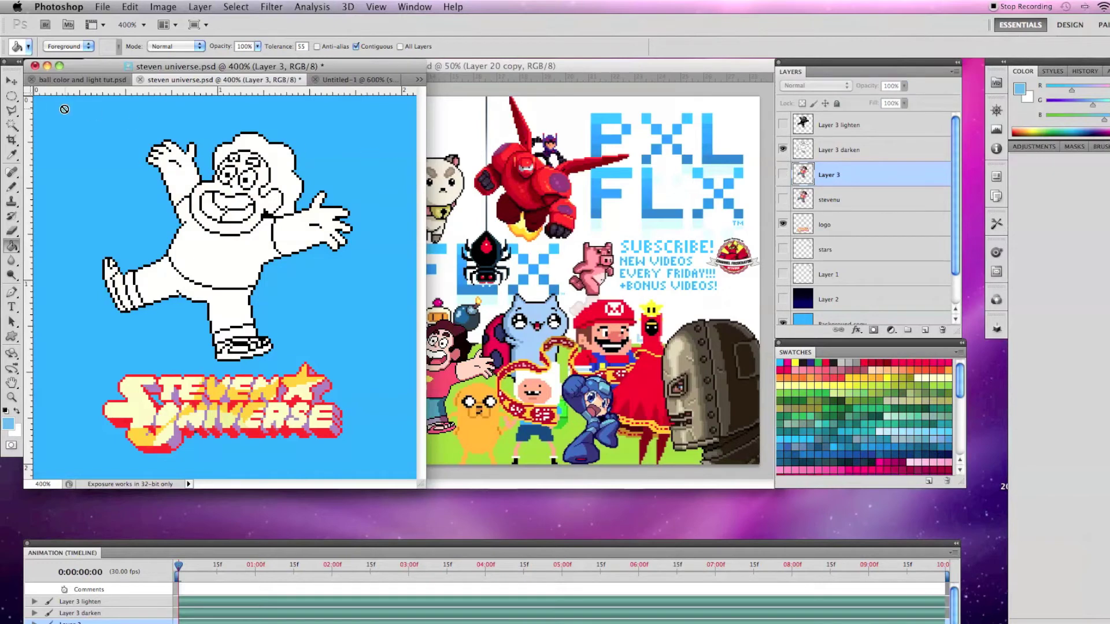
Select the whole canvas and make Layer 3 darken the active layer.
click(11, 95)
click(86, 91)
key(super+a)
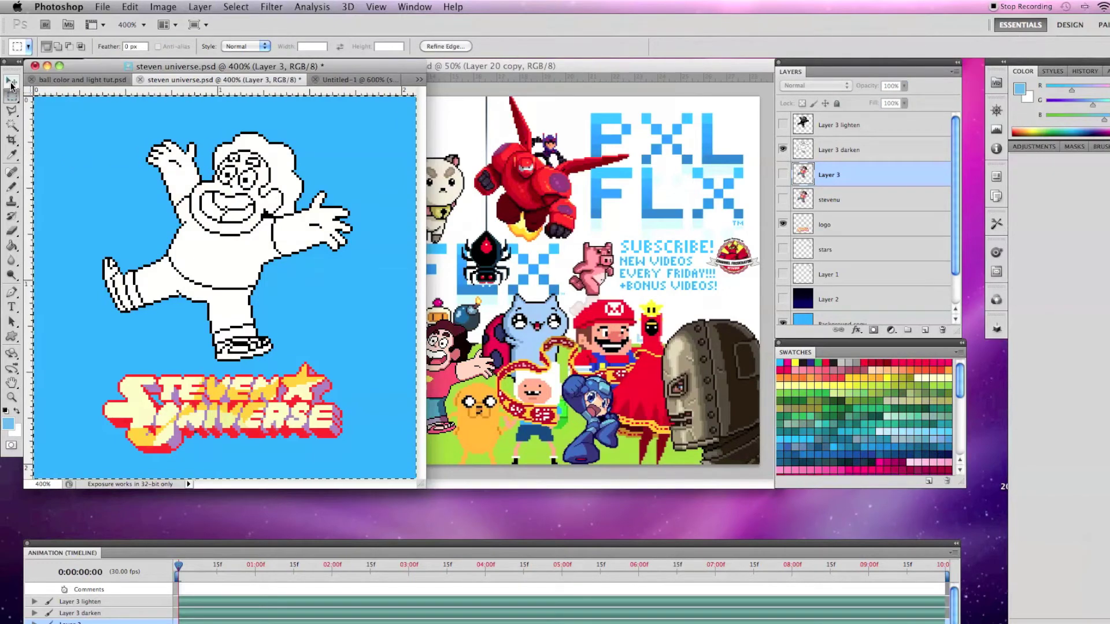
click(11, 84)
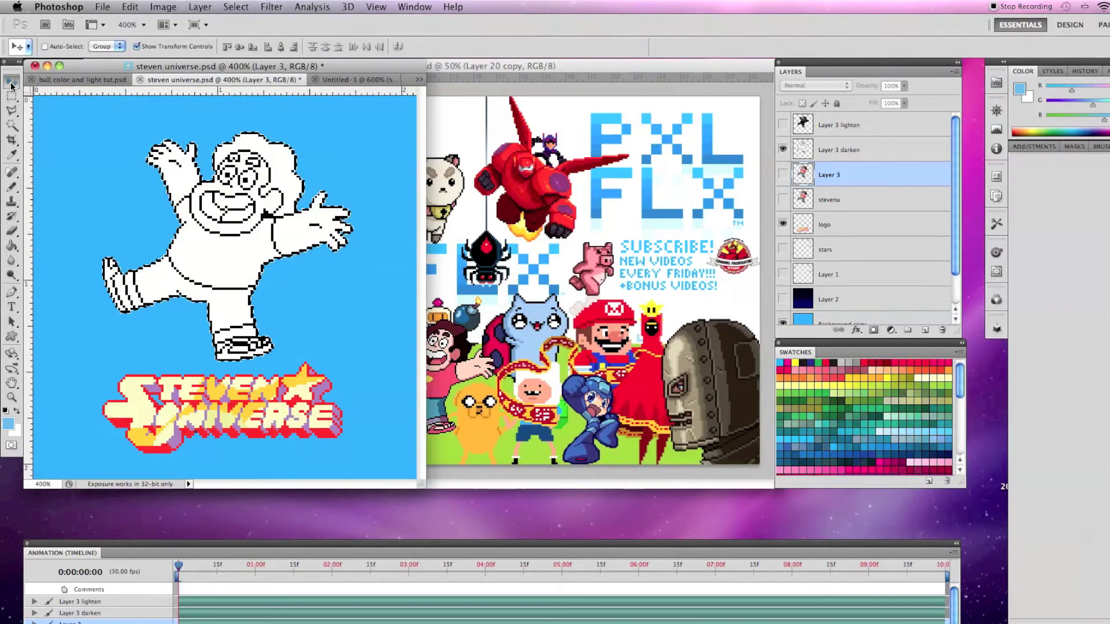
key(alt+bracketright)
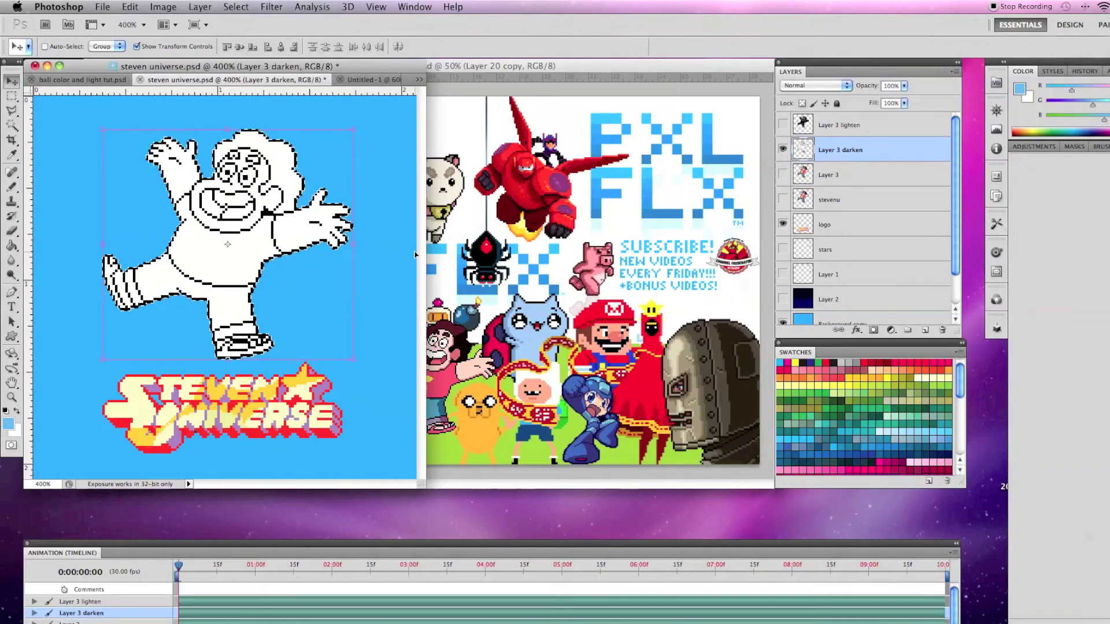
Set the Pencil to yellow from the logo in Darken mode, undoing the Normal-mode stroke.
key(b)
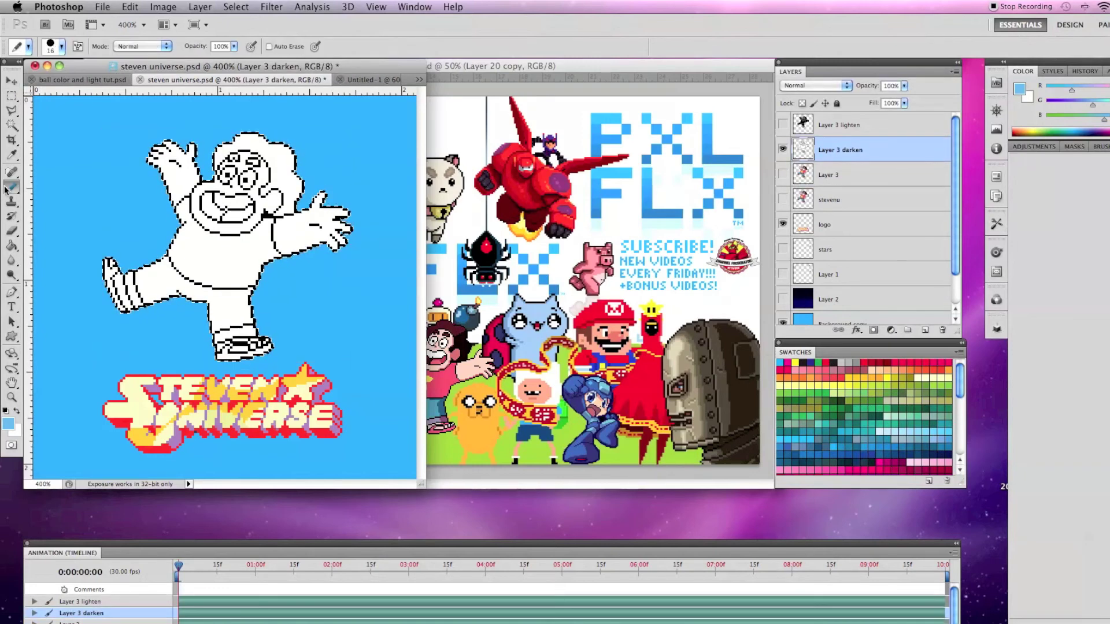
alt+click(222, 385)
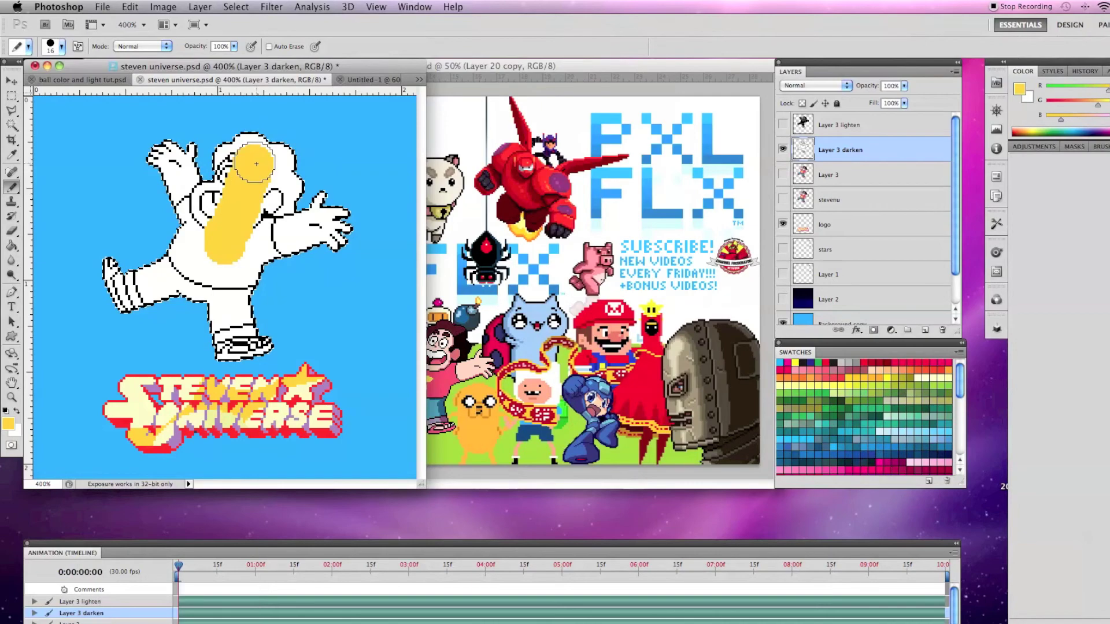
click(130, 6)
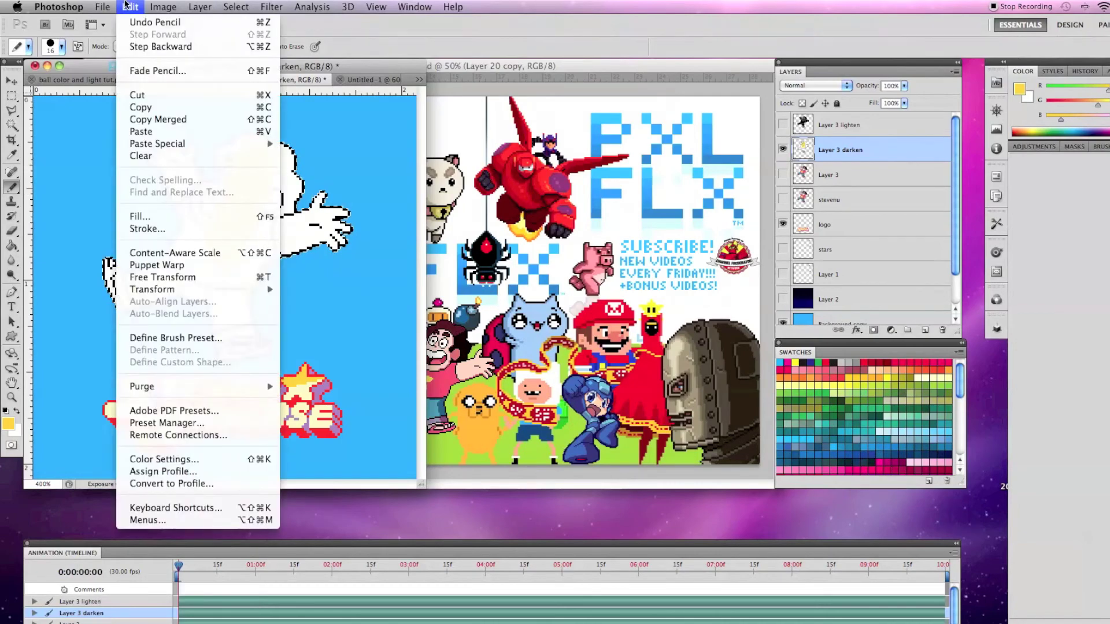
click(141, 47)
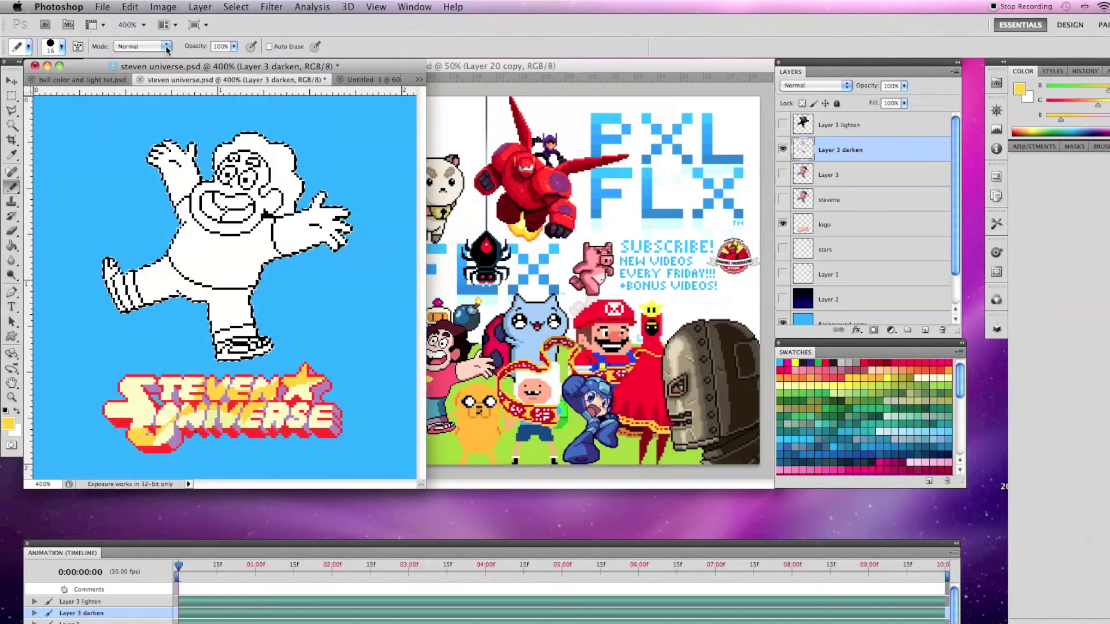
click(151, 47)
click(165, 89)
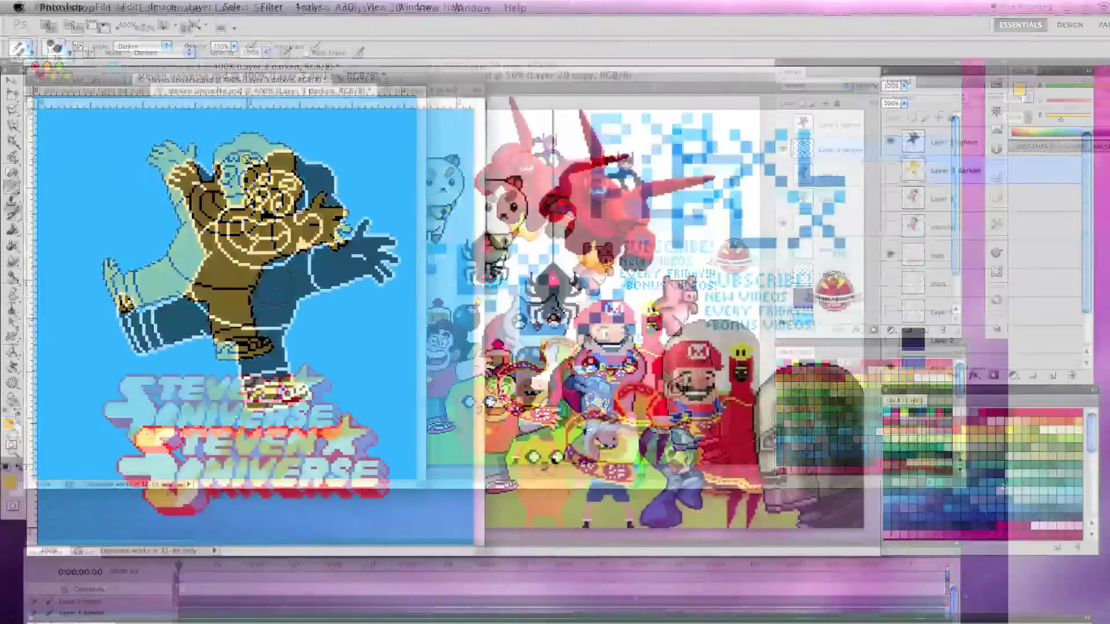
Change the Pencil blending mode to Lighten and pick the Move tool.
click(145, 46)
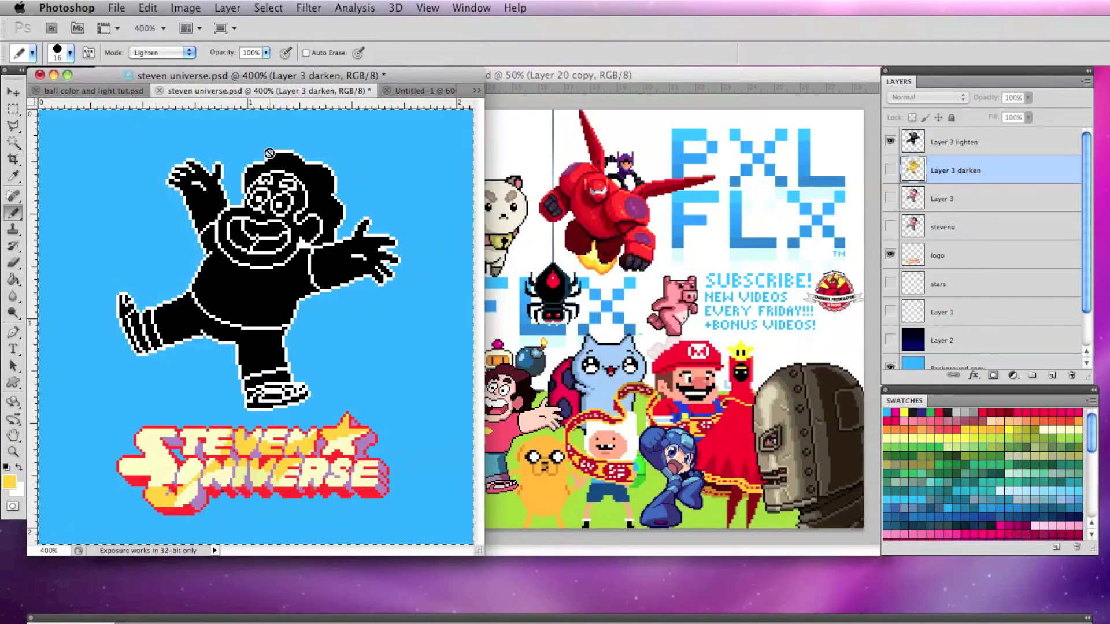
click(10, 91)
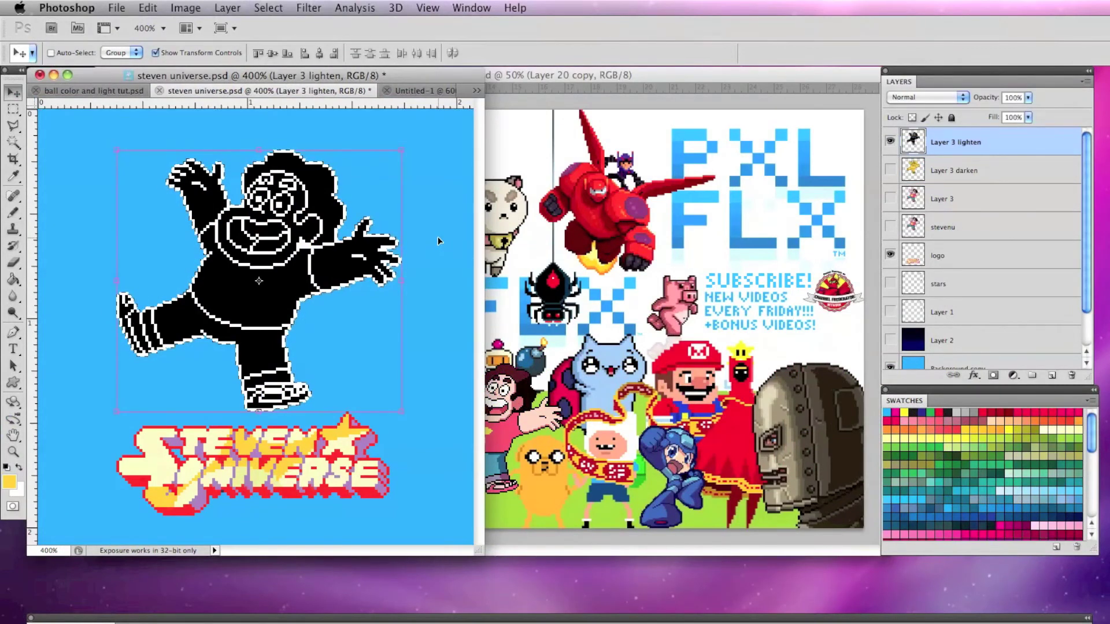